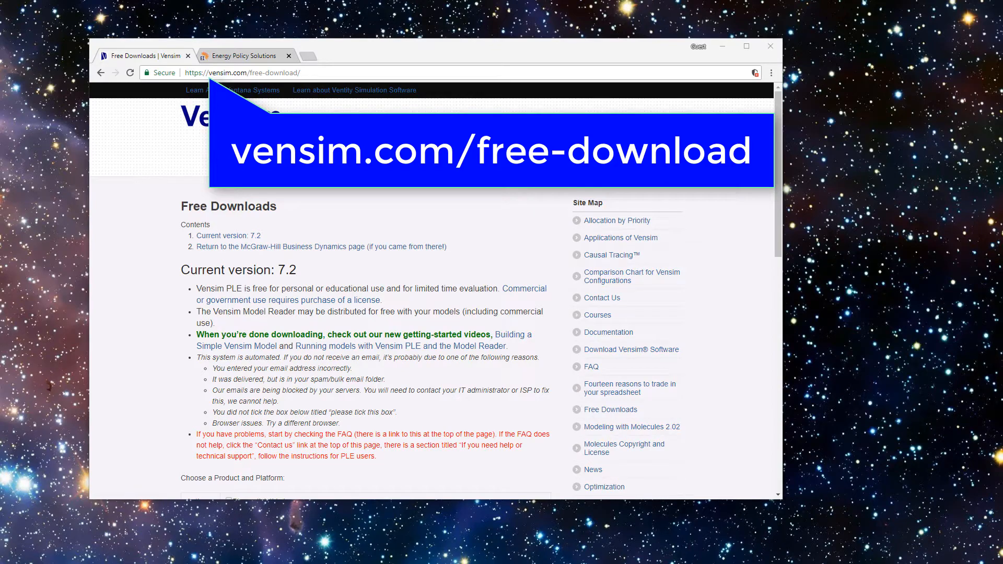
Examine the product and platform form on the Vensim Free Downloads page and close that page.
scroll(135, 286, down, 3)
scroll(135, 286, down, 3)
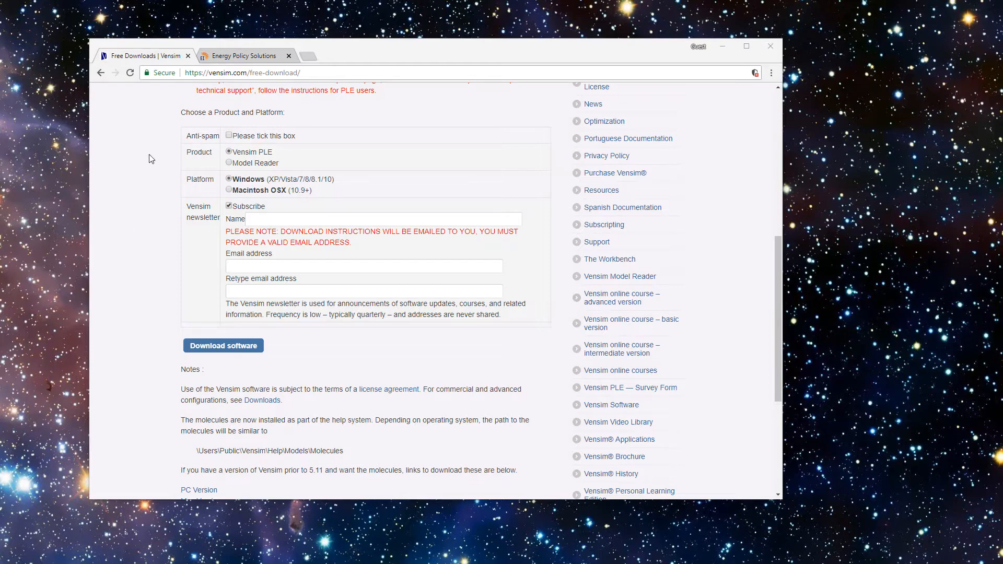
click(188, 55)
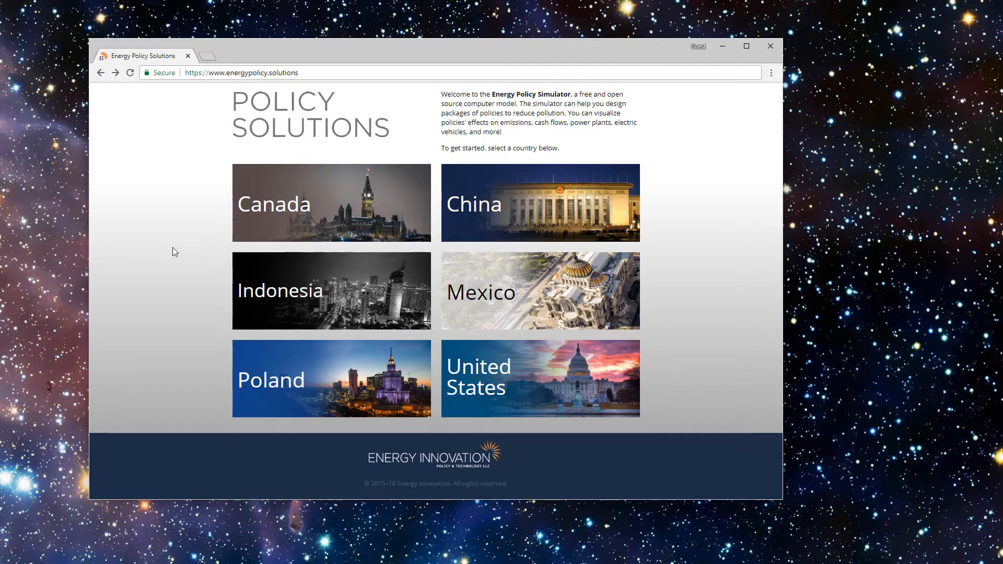
Download the Energy Policy Simulator from the Download Model page of the United States documentation.
click(459, 375)
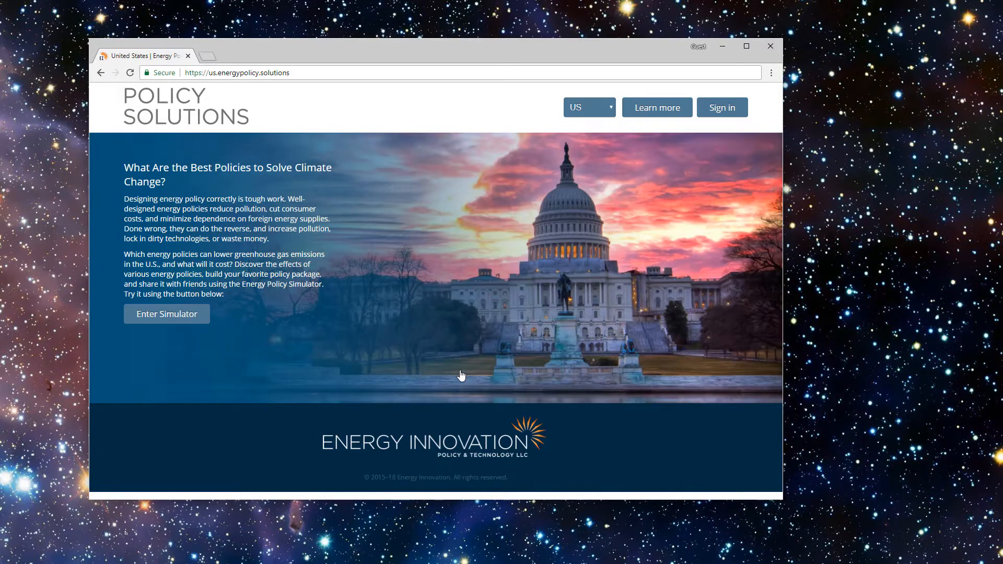
click(651, 109)
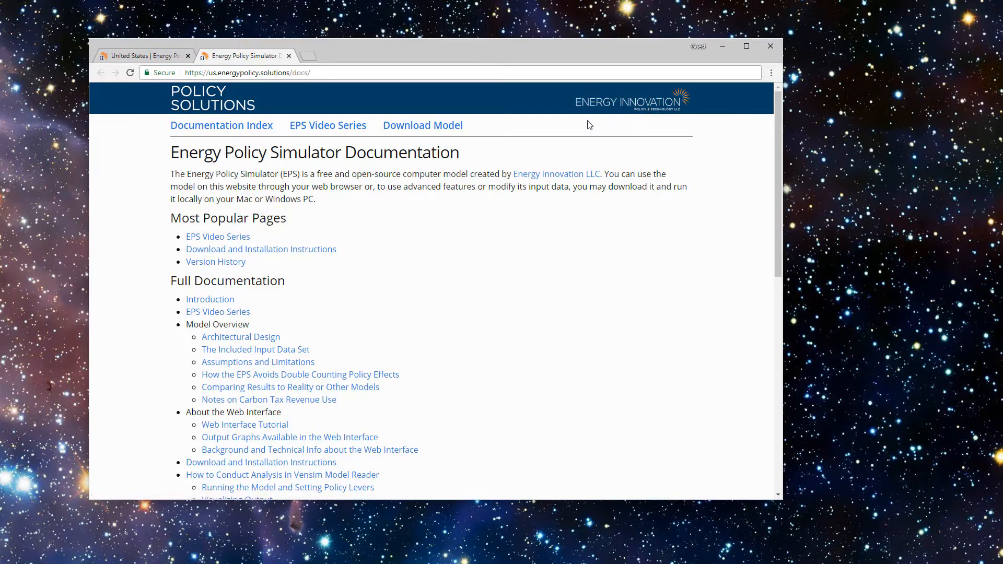
click(454, 130)
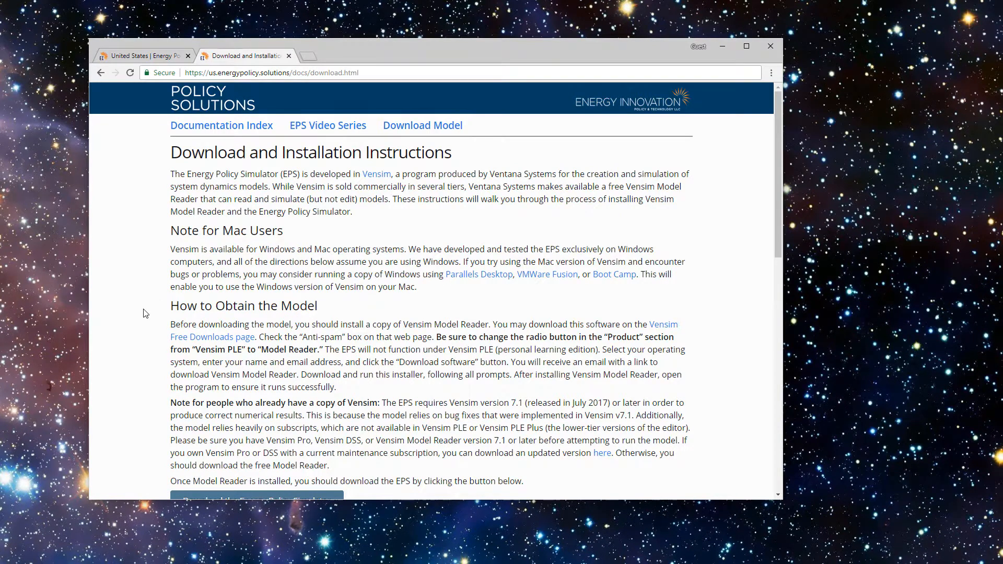
scroll(146, 313, down, 3)
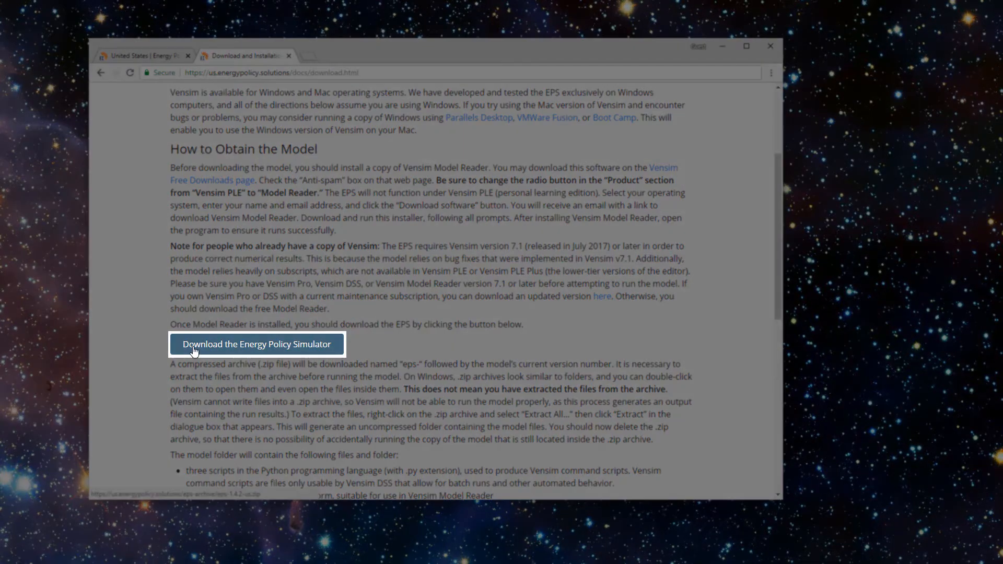
click(194, 350)
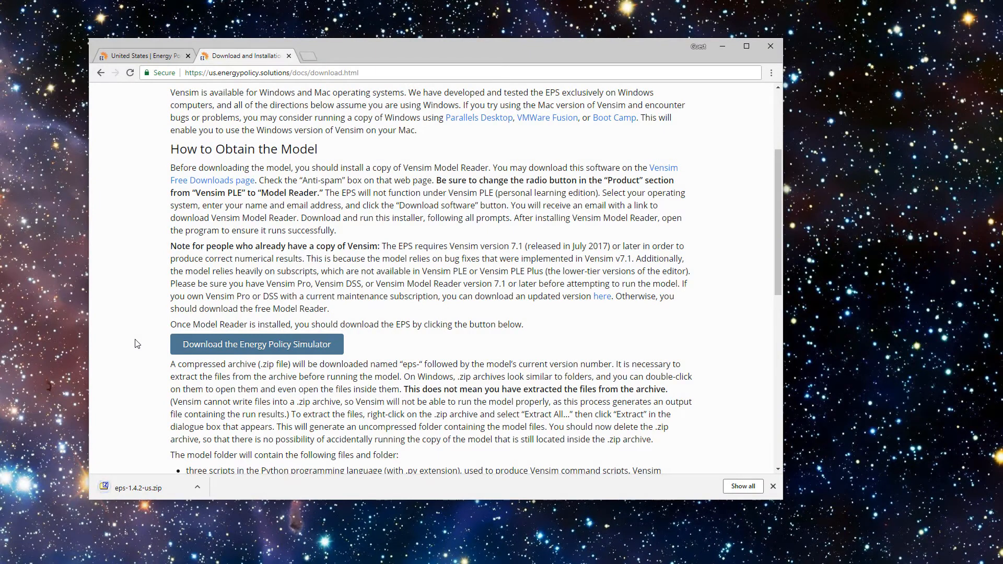
Show the downloaded eps-1.4.2-us.zip in its folder and extract it with 7-Zip to the subfolder eps-1.4.2-us.
click(196, 487)
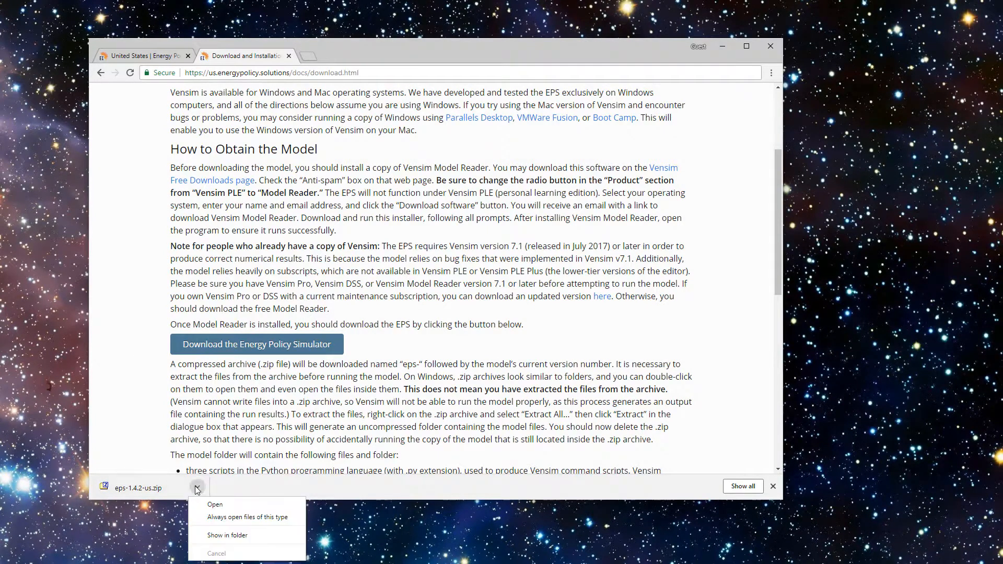
click(218, 535)
right_click(206, 272)
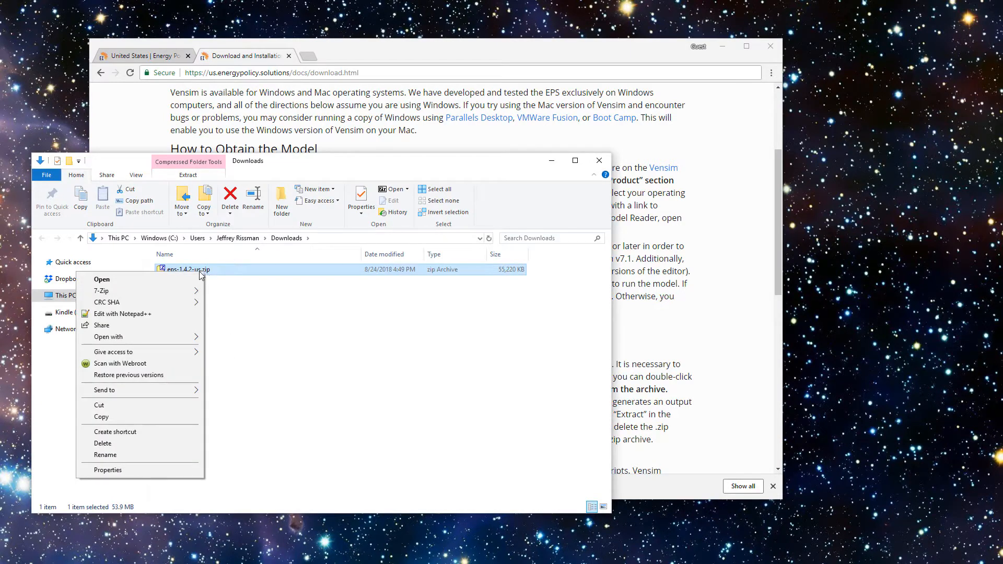
mouse_move(193, 291)
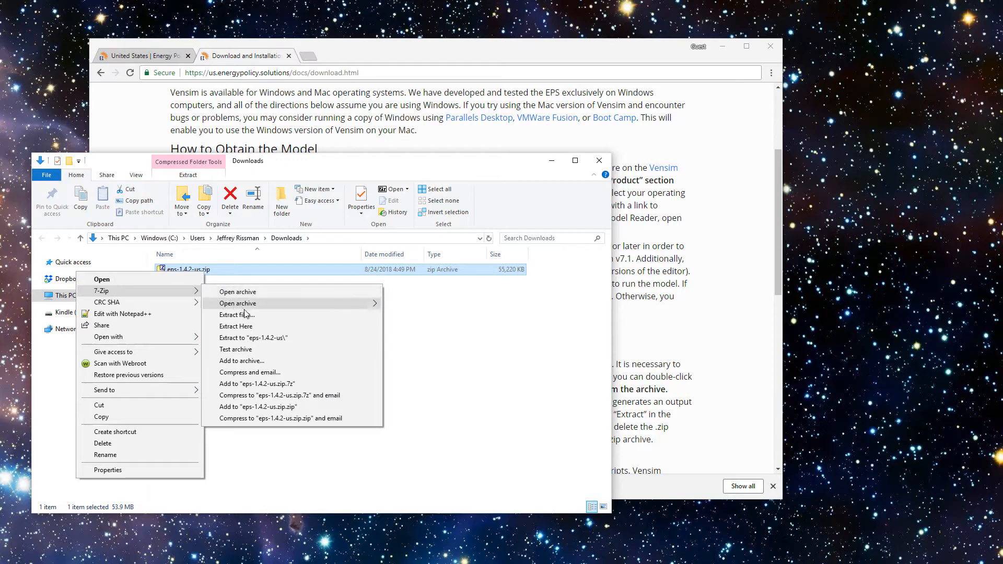
click(265, 338)
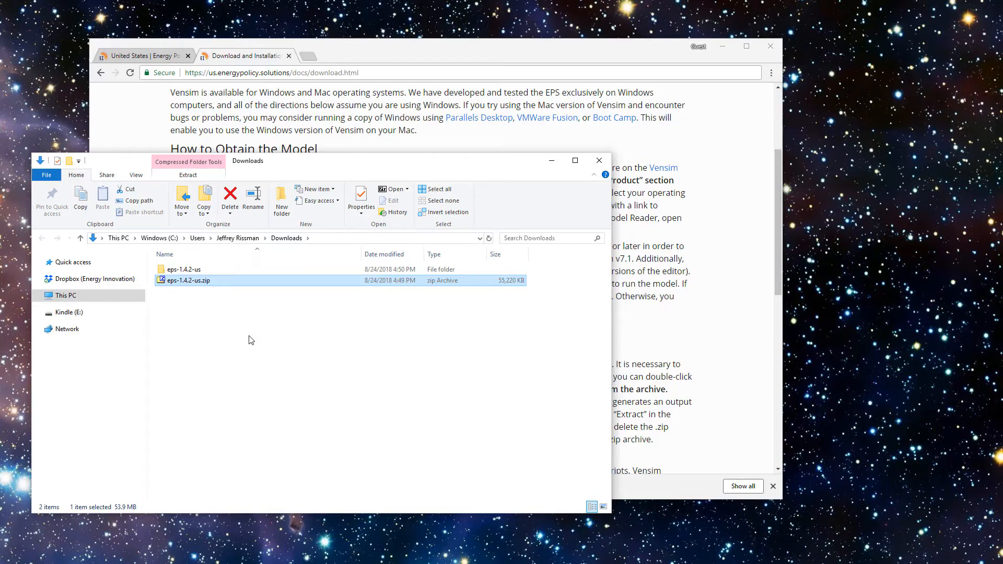
Open the EPS model from the extracted eps-1.4.2-us folder in Vensim Model Reader.
double_click(195, 269)
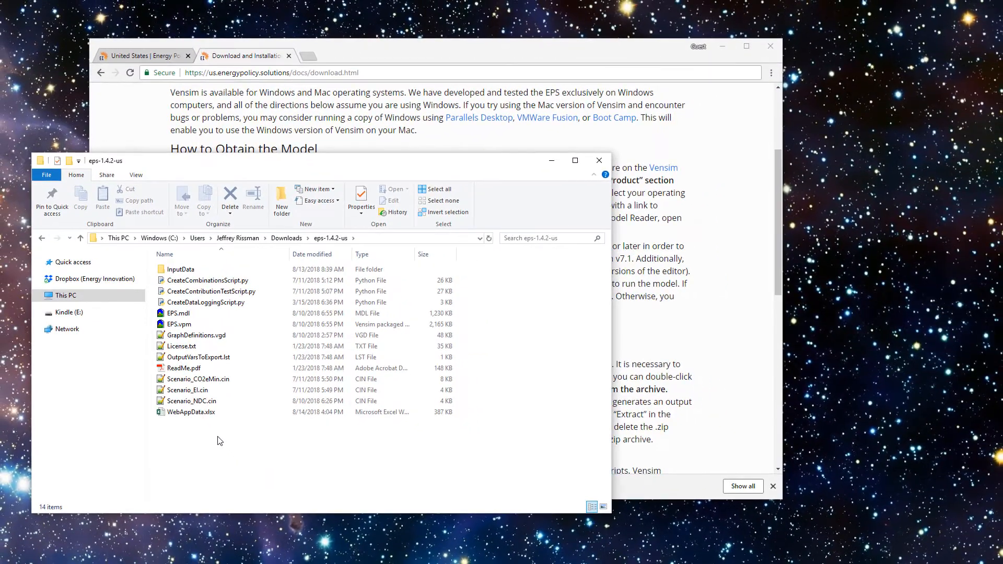
click(219, 327)
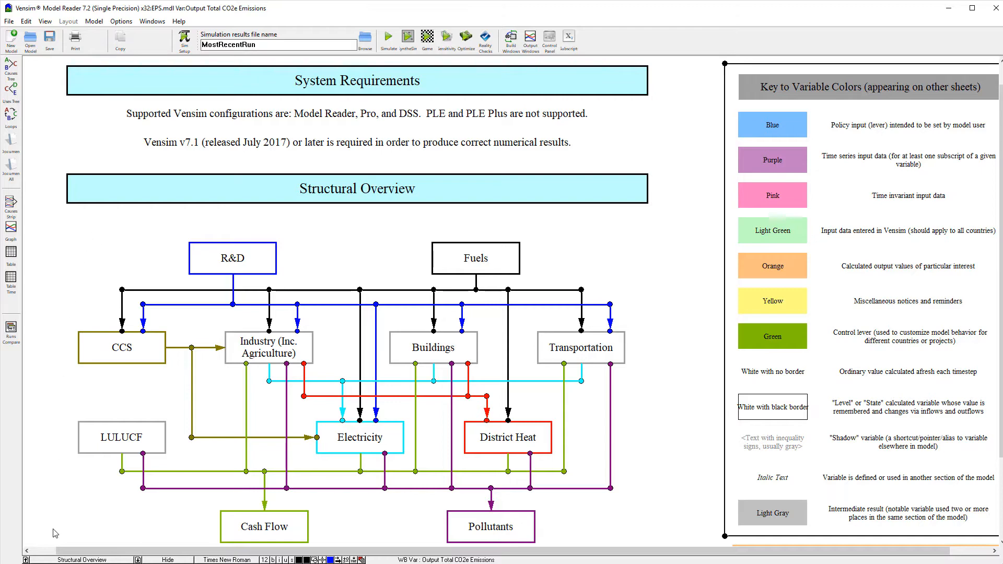
Switch to the Transportation - Main view and examine the Calculating Cargo Distance Transported structure.
click(51, 560)
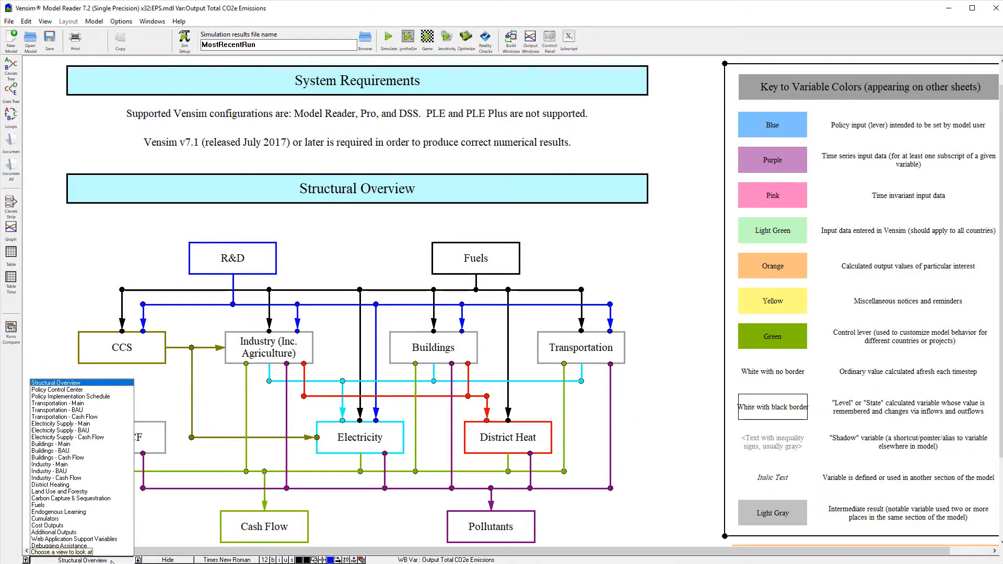
click(83, 403)
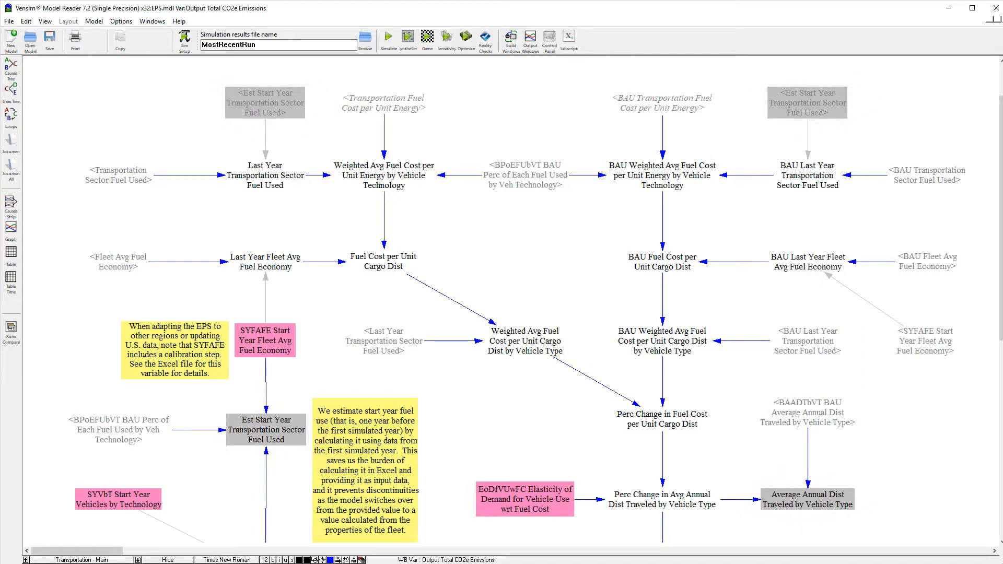
scroll(95, 296, down, 3)
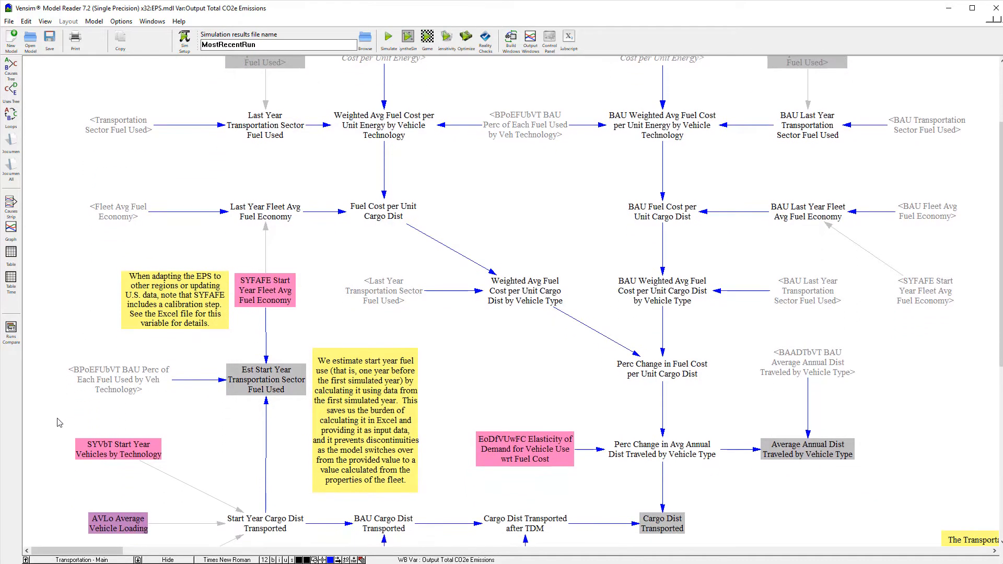
scroll(69, 364, down, 3)
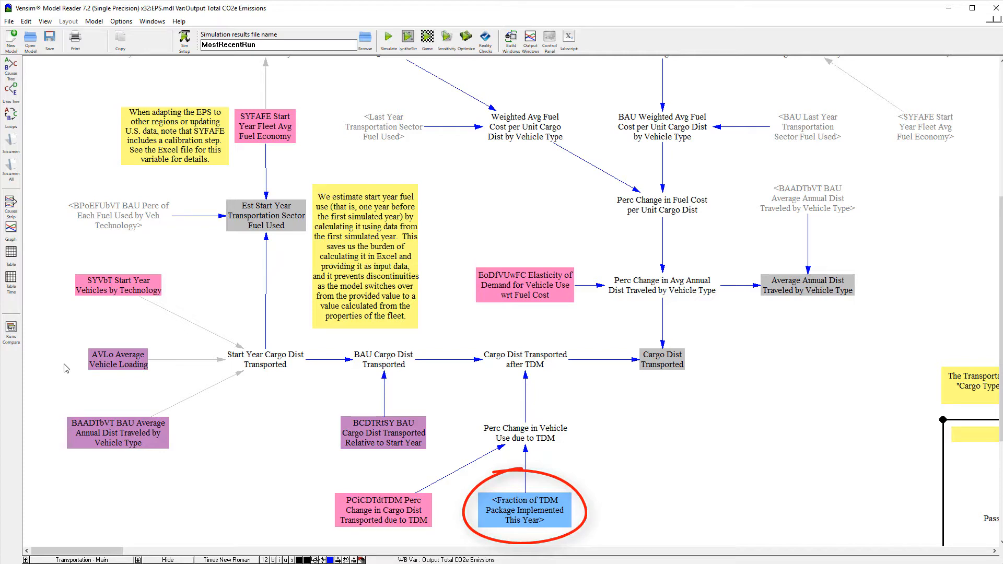
scroll(66, 368, down, 3)
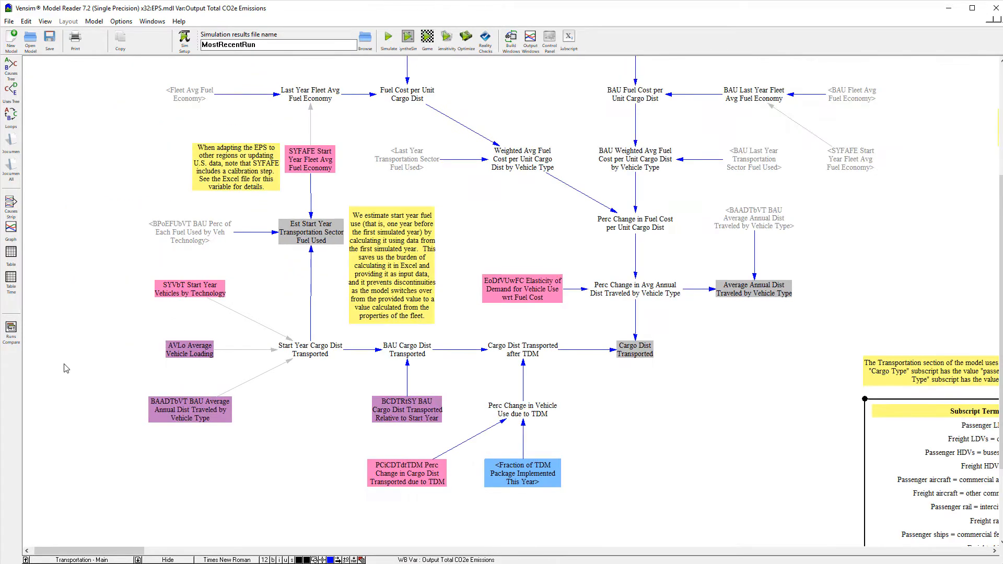
scroll(143, 285, down, 3)
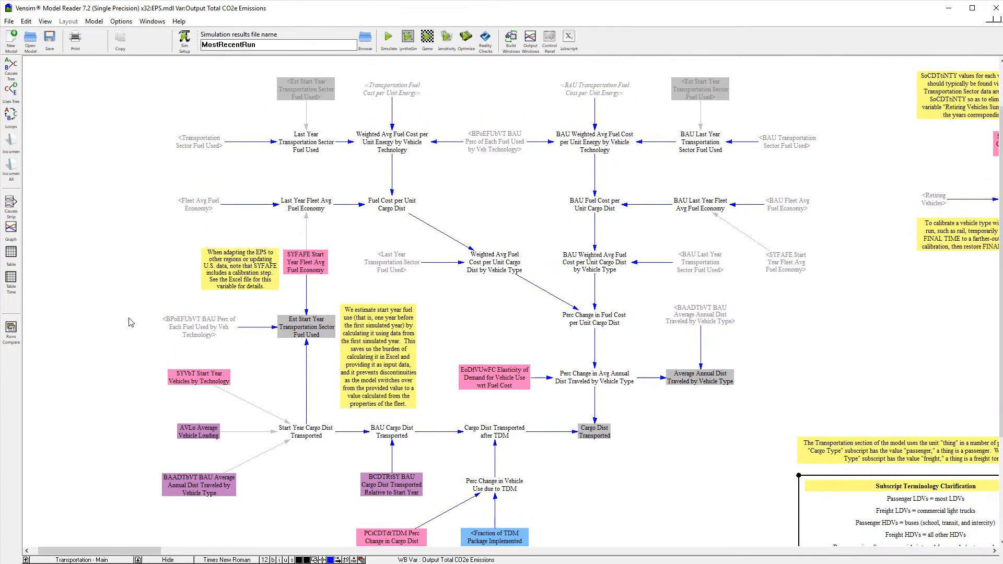
drag(131, 299, 126, 300)
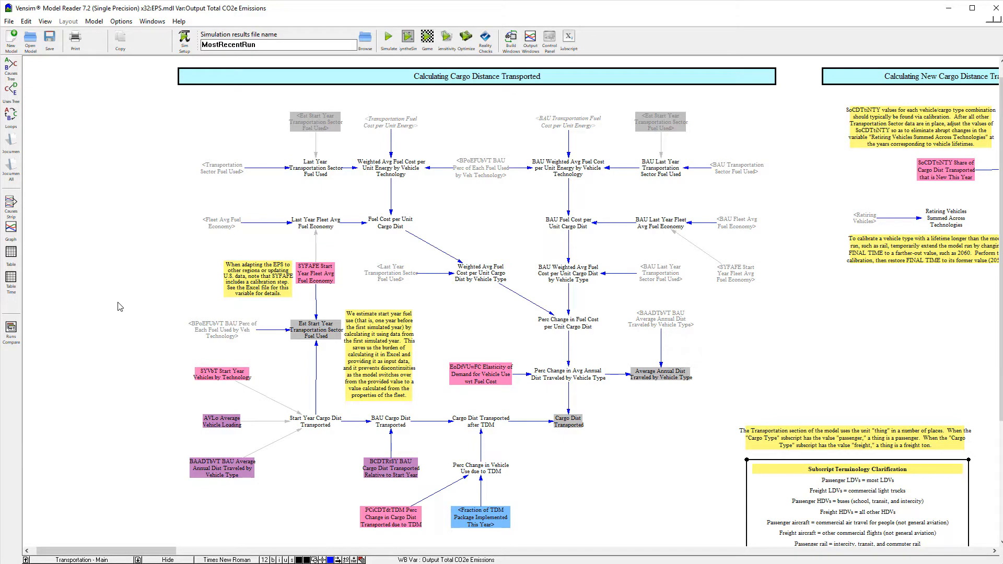
Examine the Calculating Emissions and Electricity Use section of the Transportation - Main view.
drag(112, 553, 846, 559)
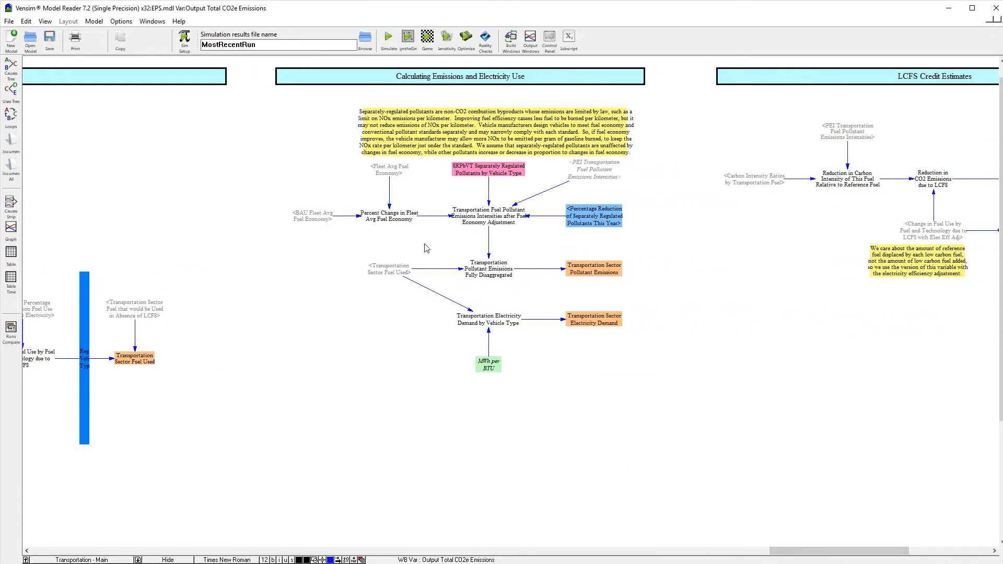
scroll(423, 249, up, 2)
scroll(429, 290, up, 2)
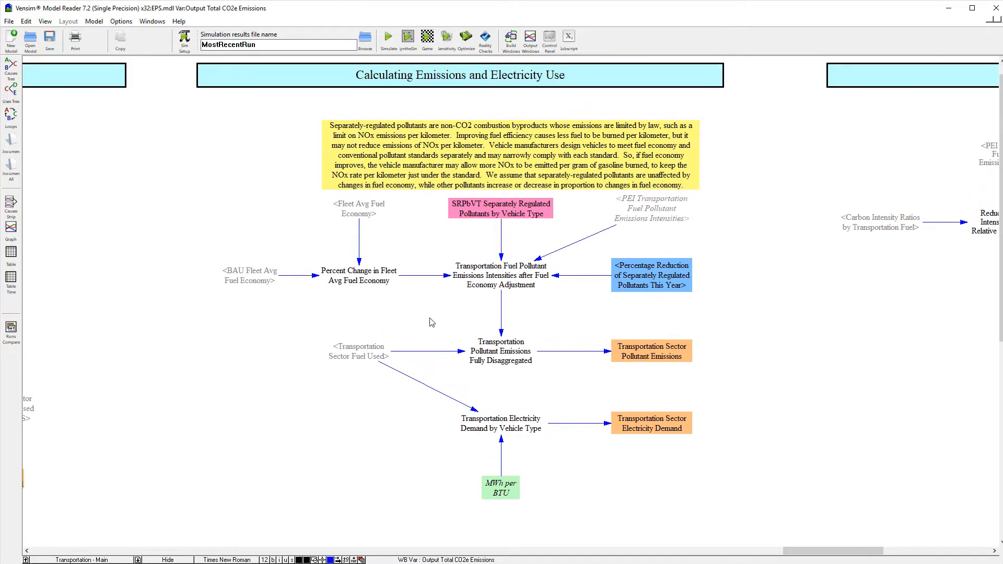
scroll(436, 343, up, 1)
drag(434, 340, 439, 347)
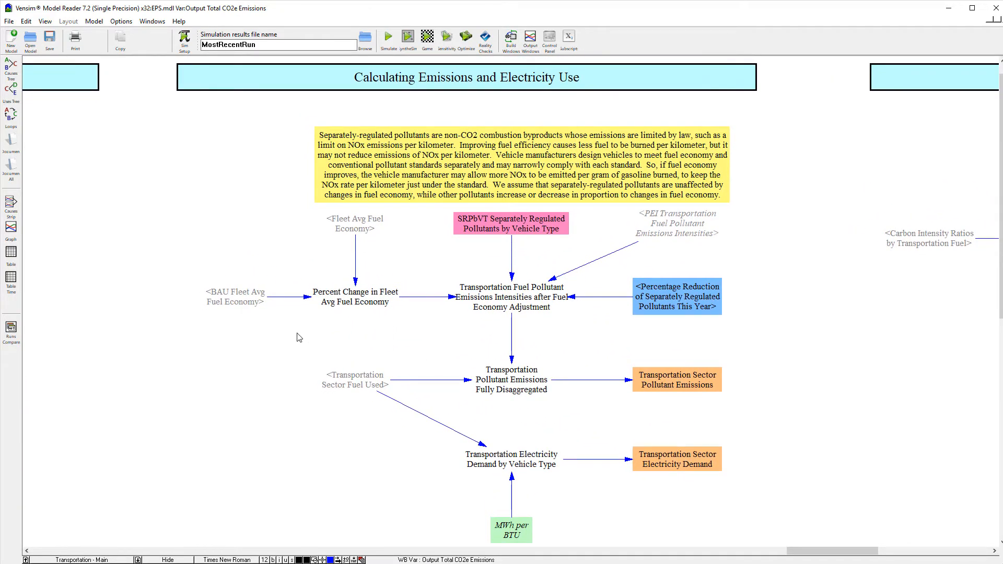
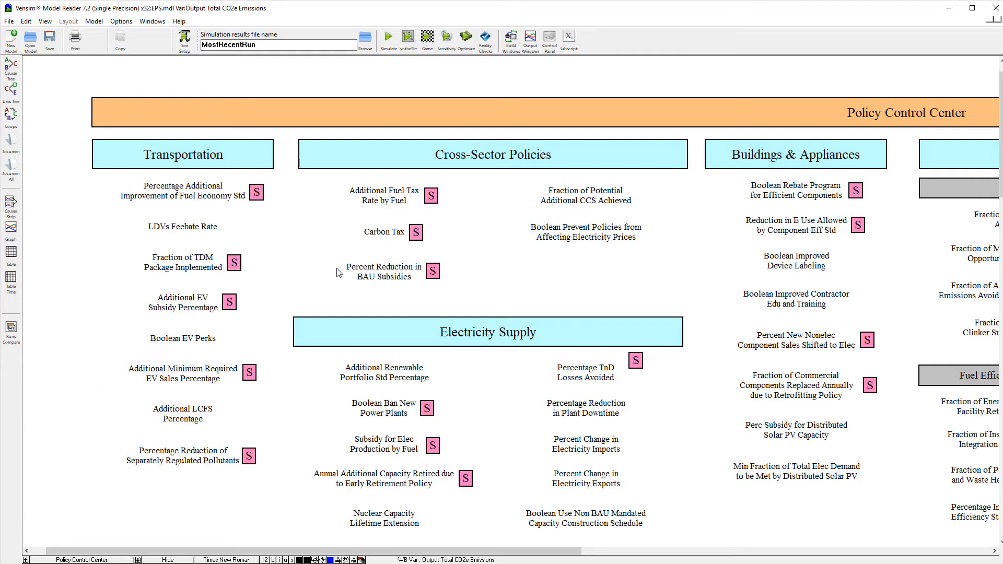
Display the Document output for the Carbon Tax variable in the Policy Control Center and close it.
click(381, 234)
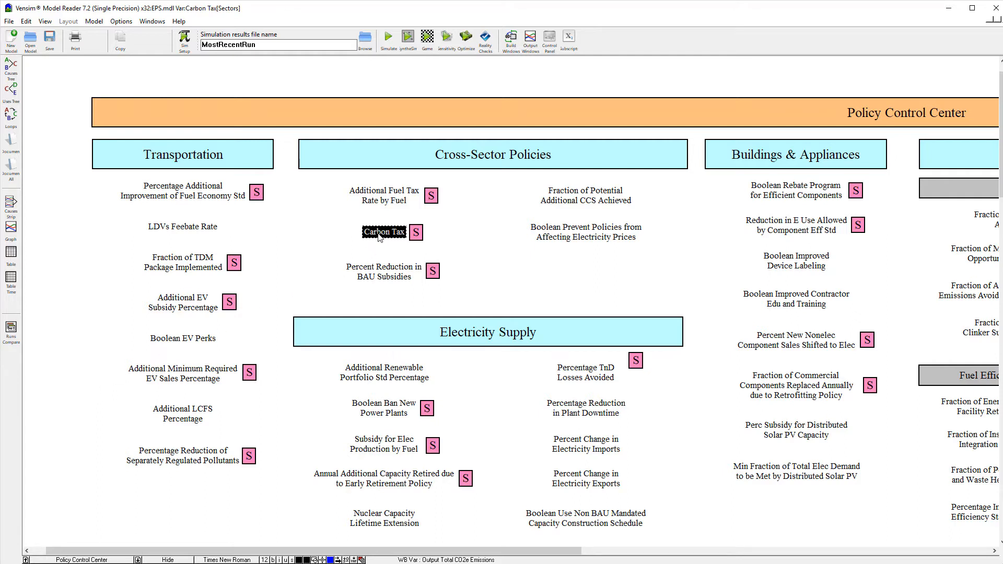
click(11, 141)
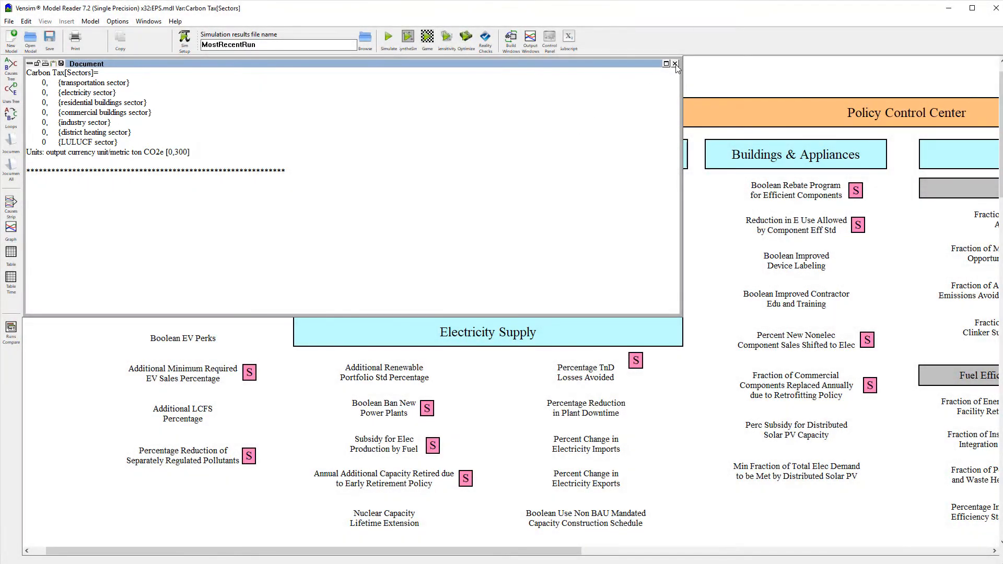
click(675, 64)
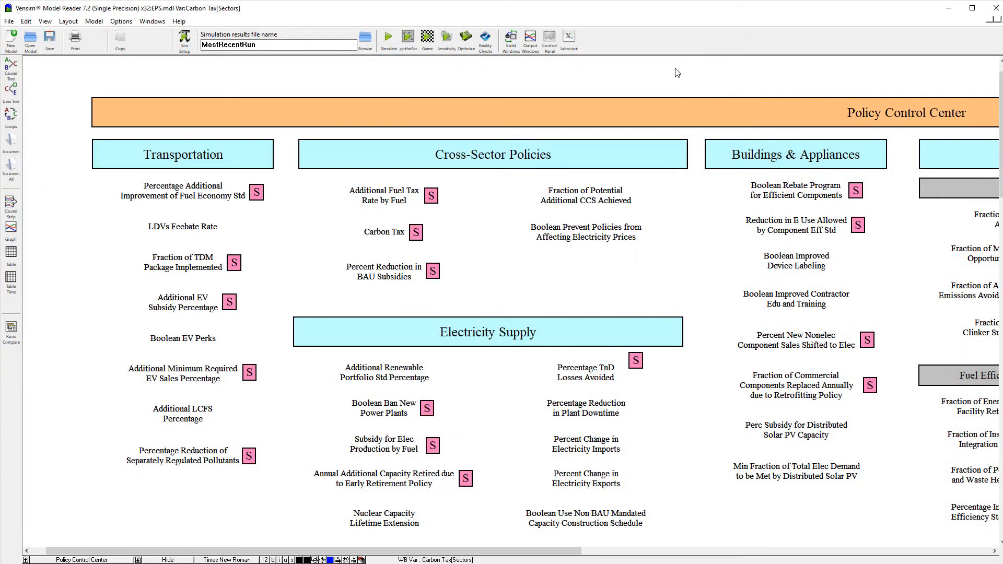
Start SyntheSim mode for the model while on the Policy Control Center view.
drag(714, 74, 439, 62)
drag(585, 315, 171, 262)
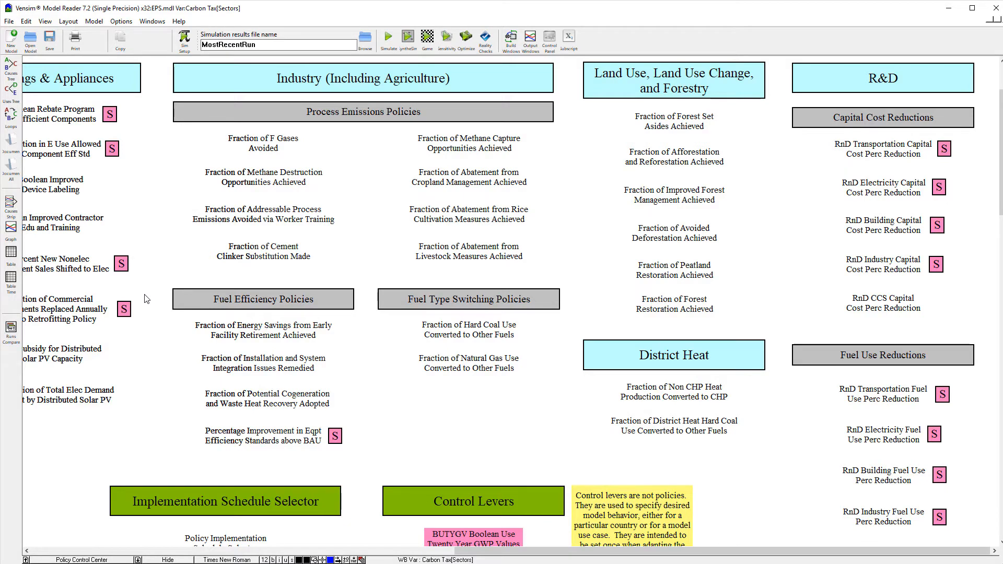
scroll(157, 292, down, 3)
scroll(157, 292, left, 2)
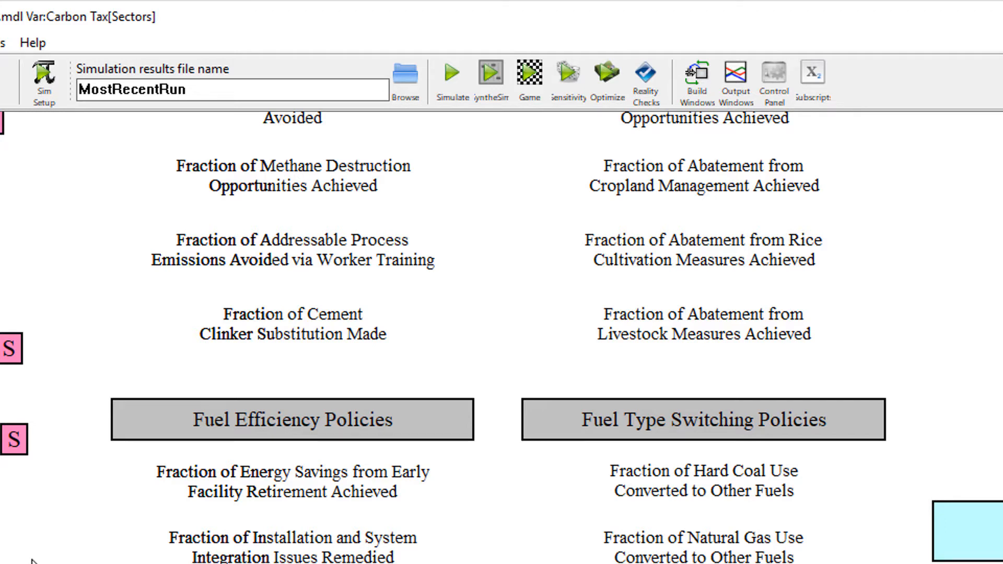
click(489, 75)
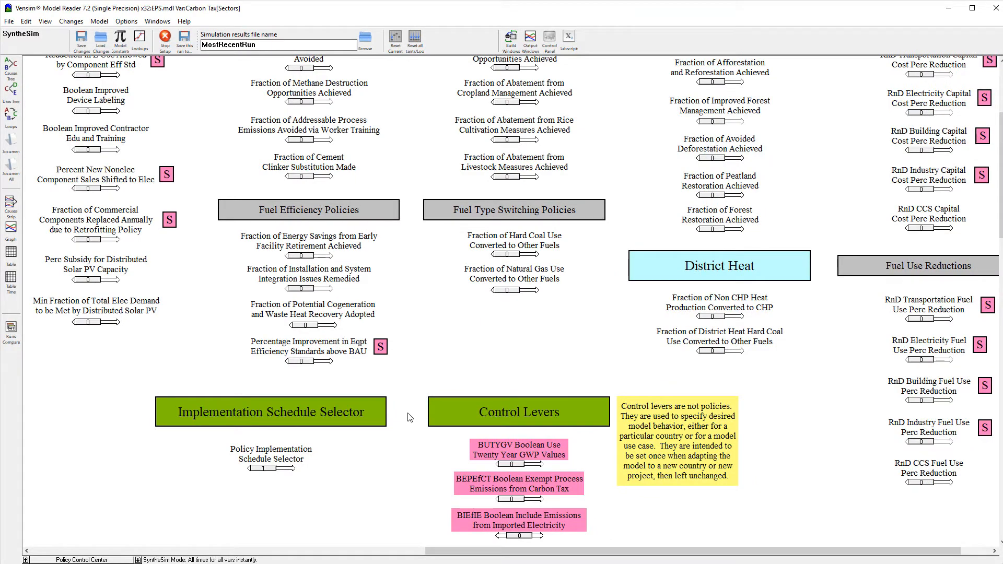
Examine the output graphs below the policy levers and return to the Percent Change in Electricity Imports lever.
drag(407, 413, 463, 198)
drag(363, 439, 498, 189)
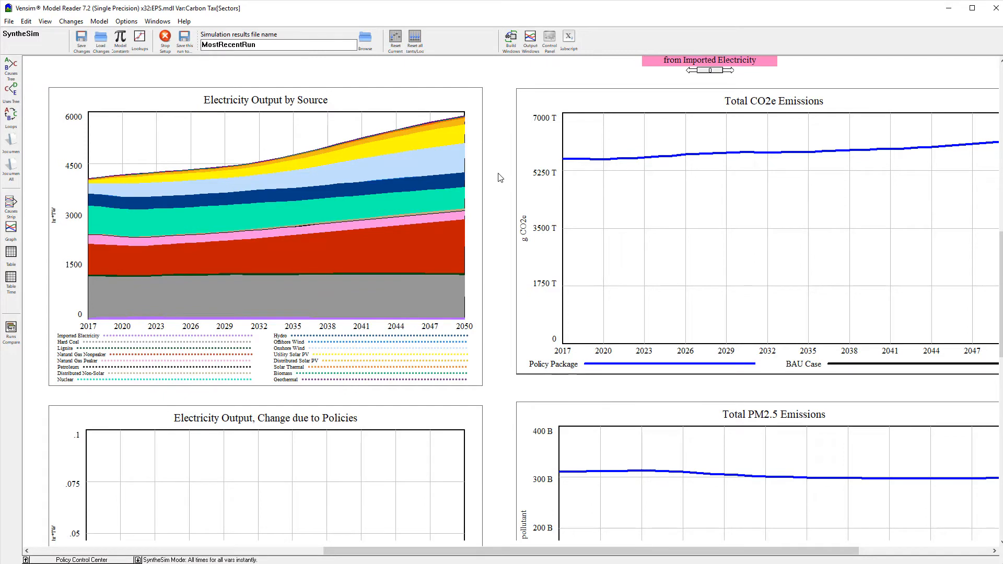
drag(497, 174, 498, 402)
drag(460, 109, 444, 531)
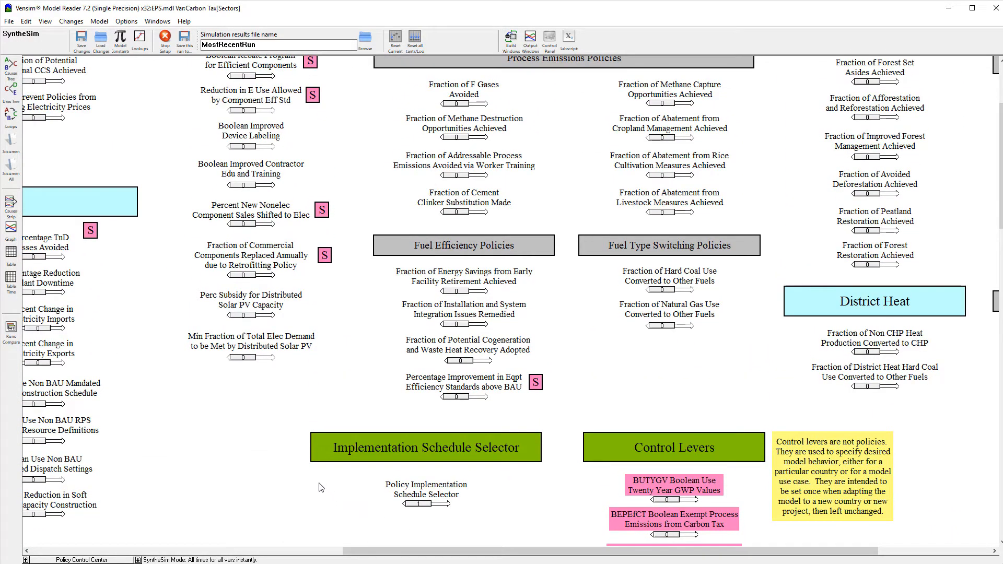
drag(211, 412, 565, 418)
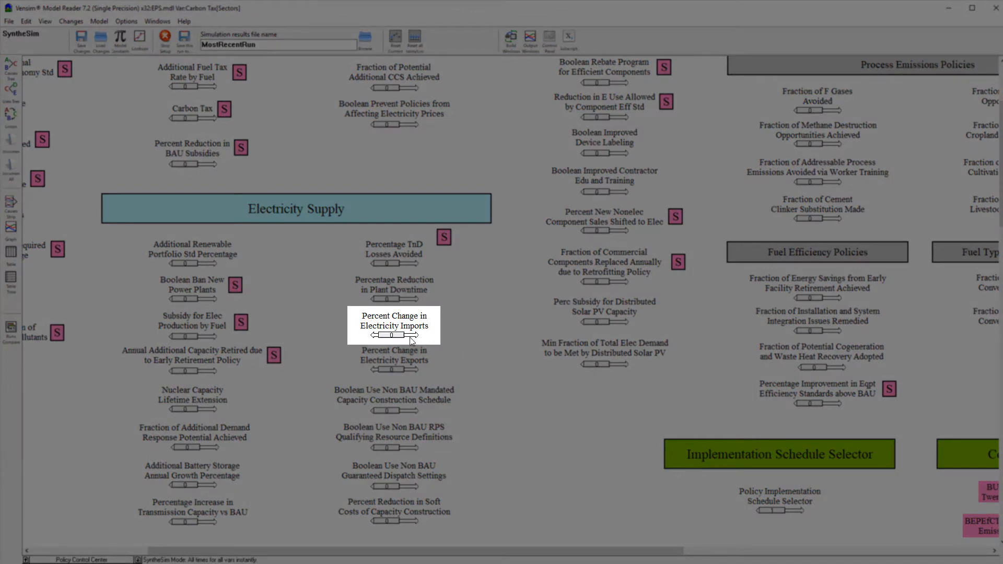
drag(399, 339, 366, 340)
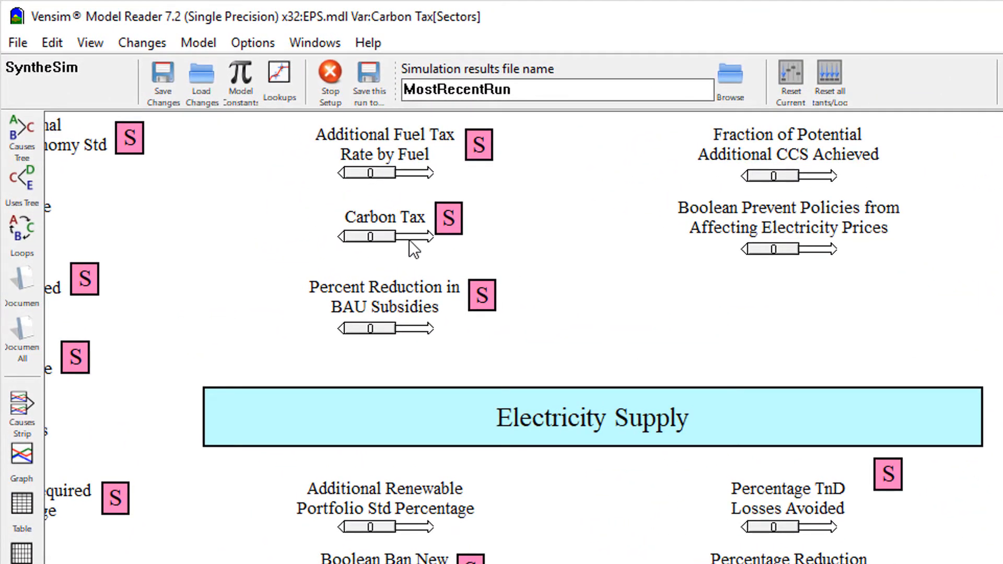
Set the Carbon Tax to 50 for the transportation and electricity sectors in the lever's subscripted constant list.
right_click(413, 238)
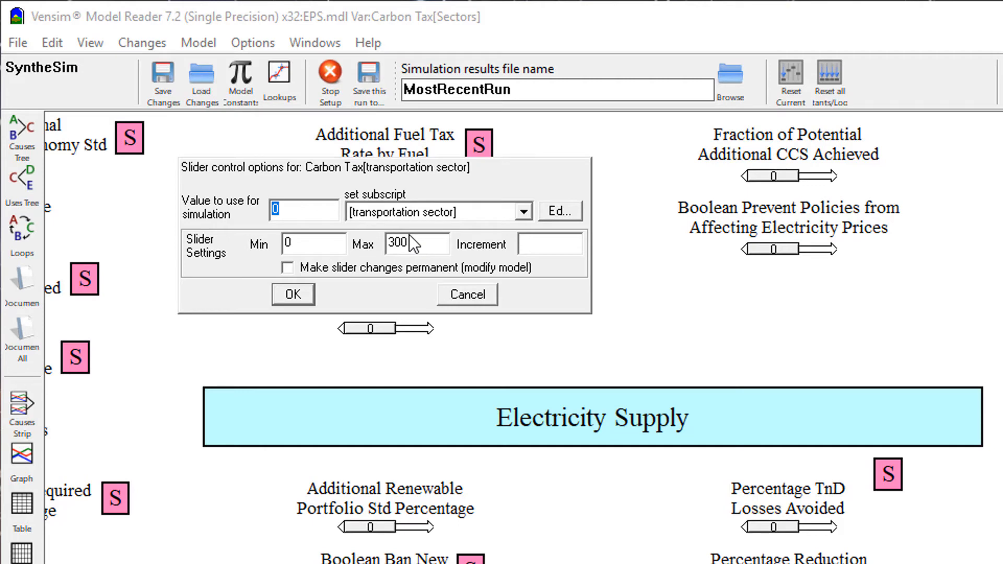
click(560, 212)
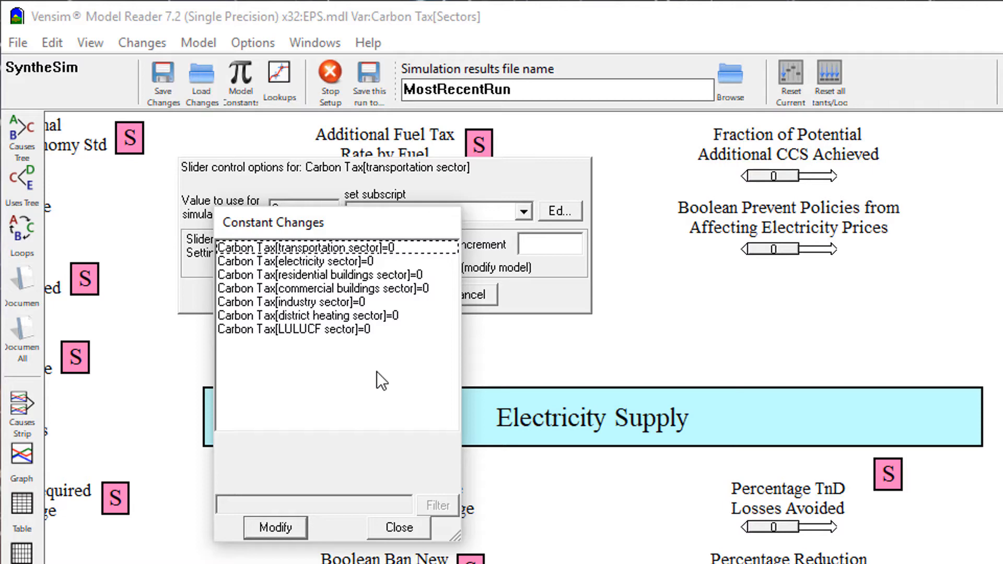
click(408, 249)
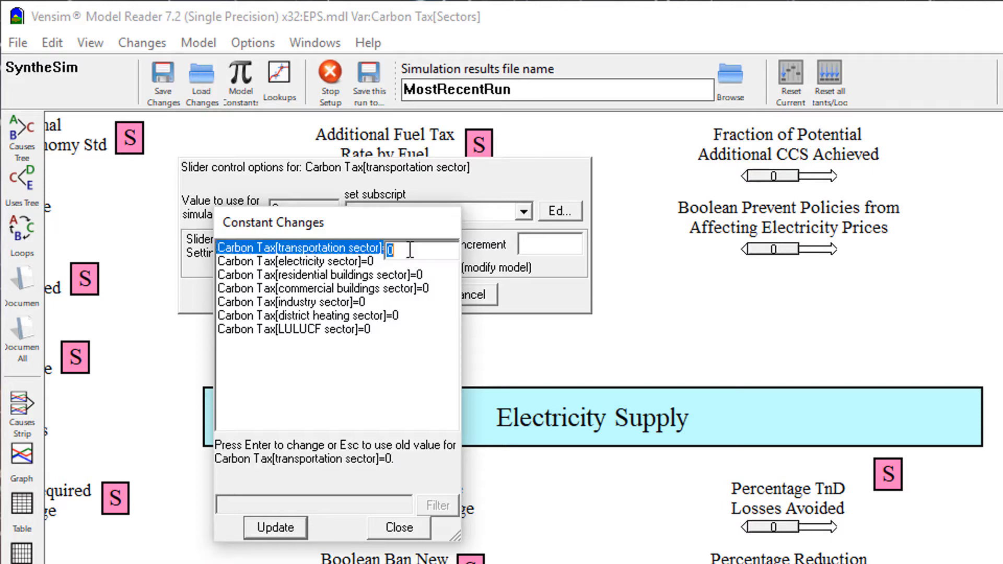
text(50)
key(Return)
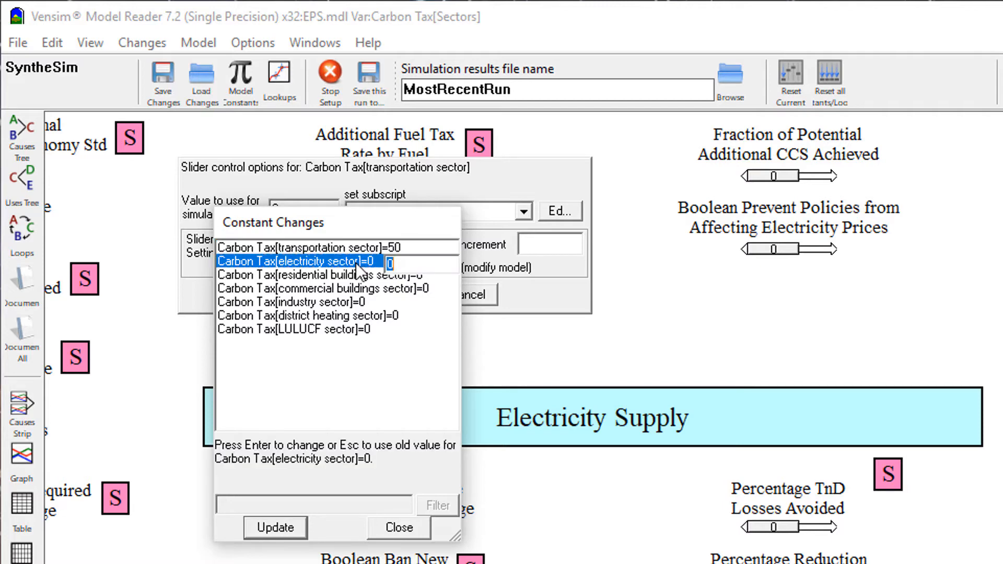
text(50)
Set the Carbon Tax to 50 for the residential buildings, commercial buildings and industry sectors, and apply the lever changes.
click(316, 271)
text(50)
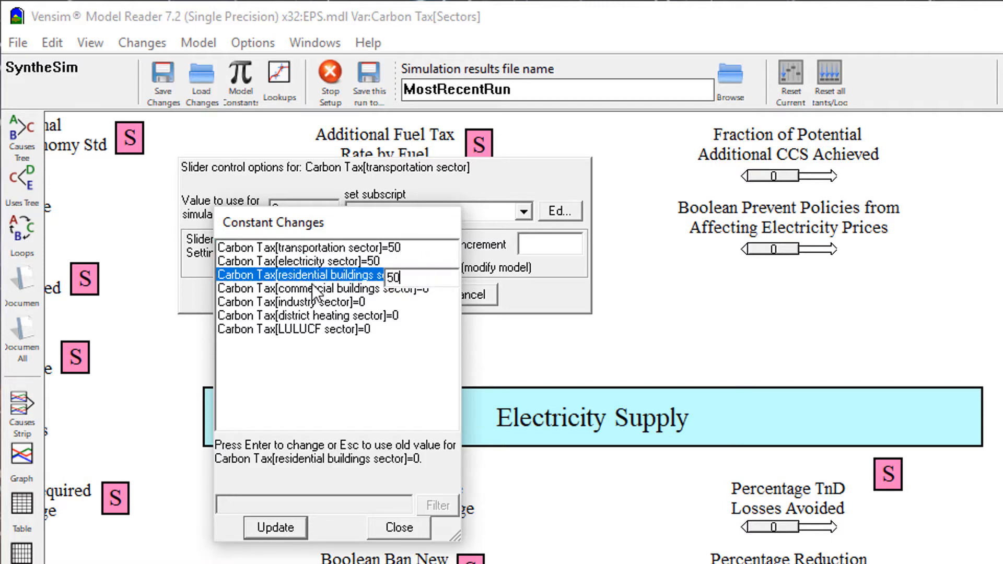
click(308, 288)
text(50)
click(302, 302)
text(50)
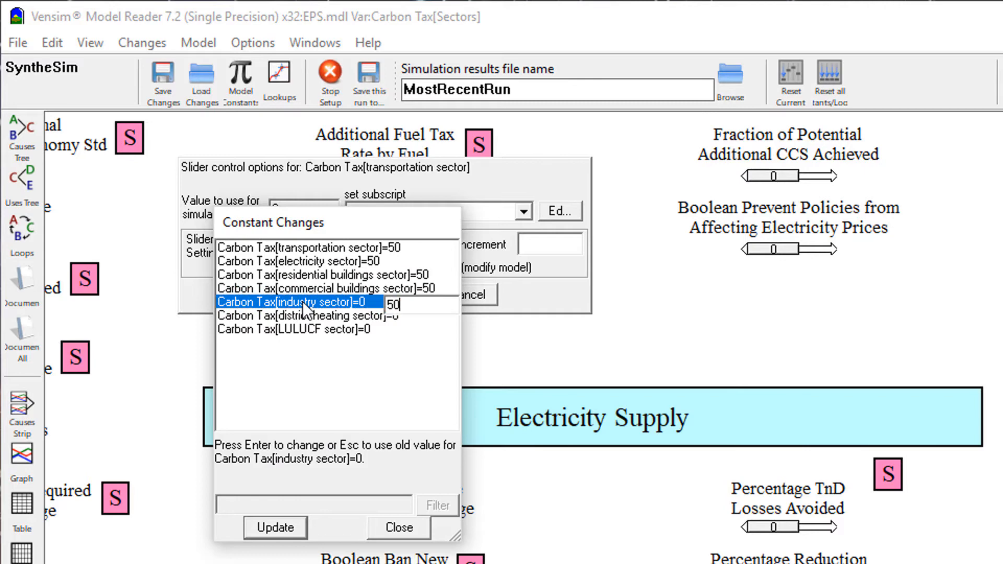
click(293, 383)
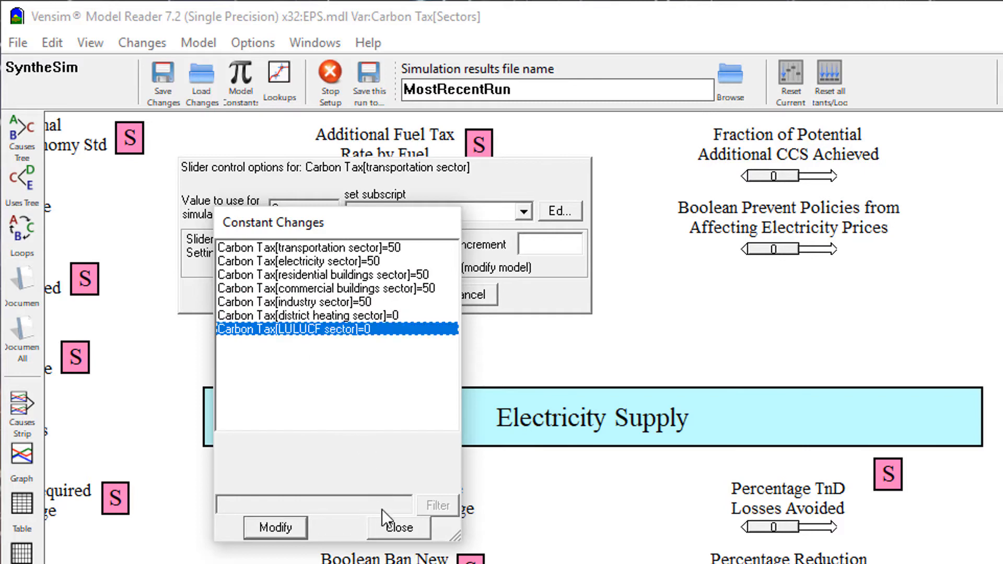
click(397, 528)
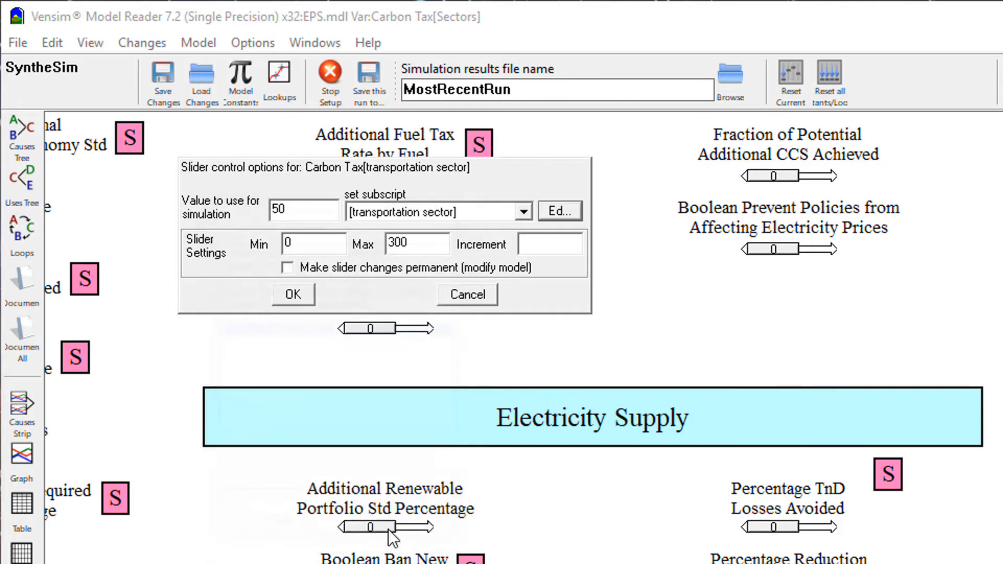
click(294, 295)
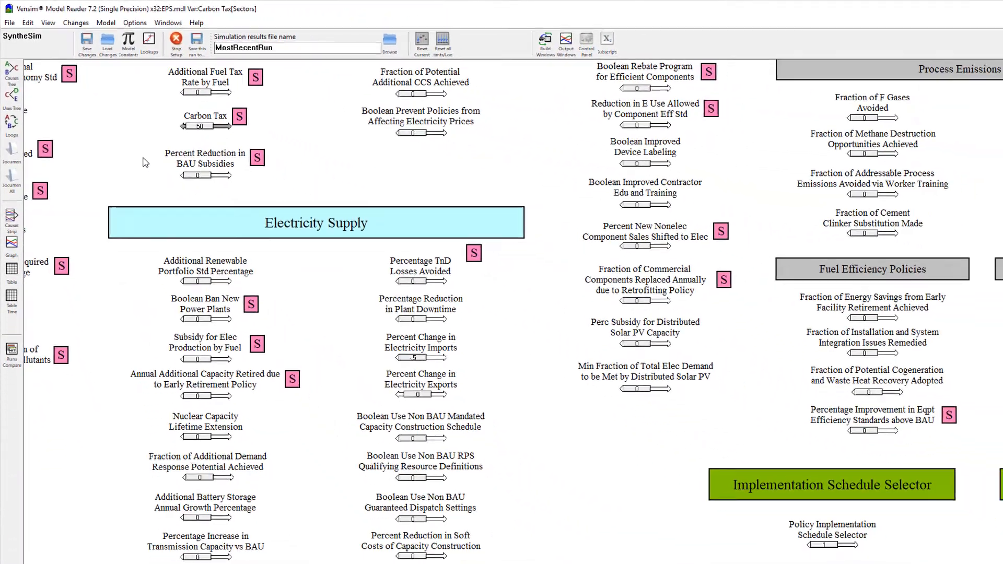
Save the current policy lever changes as a constant changes file named Scenario_Example in the eps-1.4.2-us folder.
drag(603, 538, 109, 160)
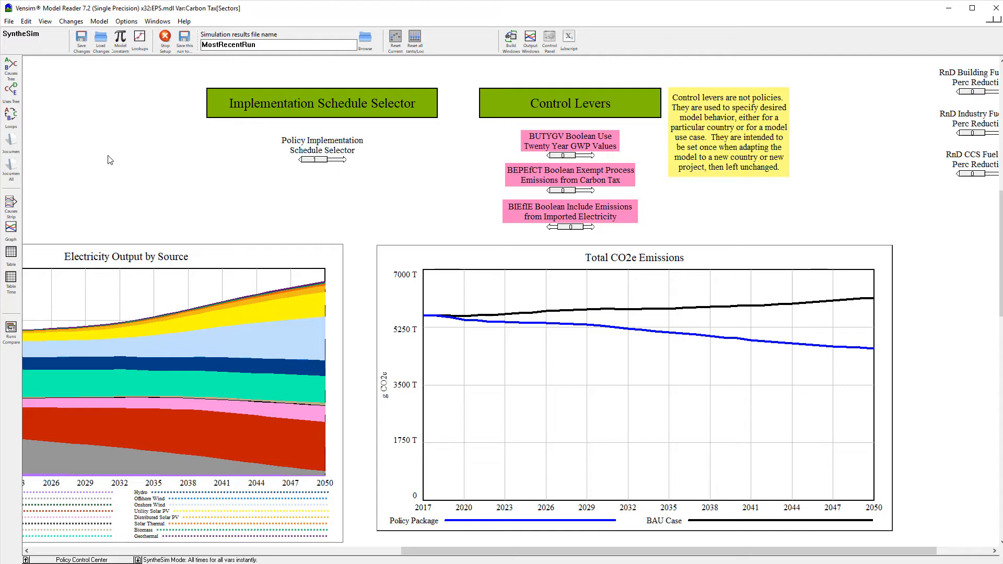
click(82, 46)
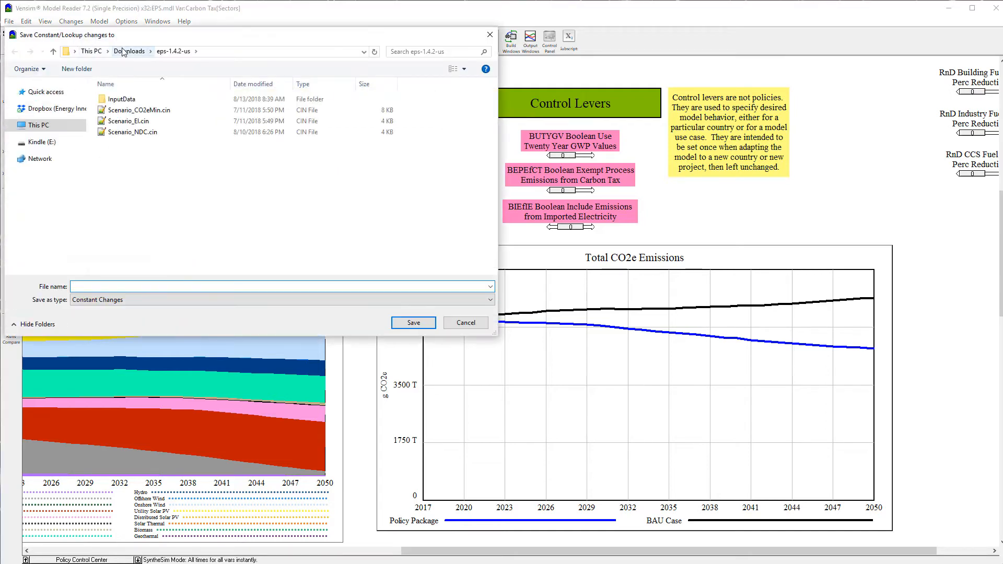
text(Sc)
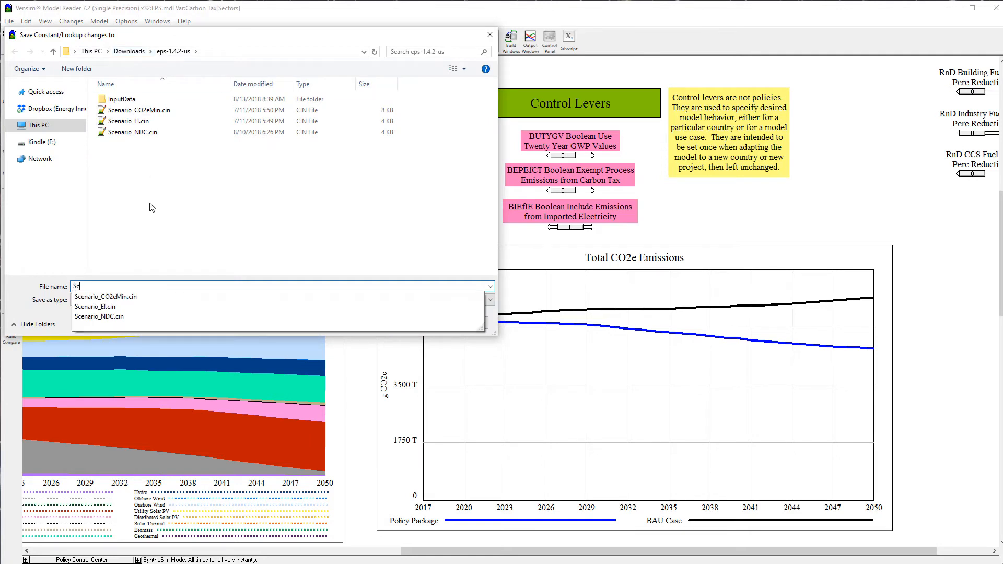
text(enario_Example)
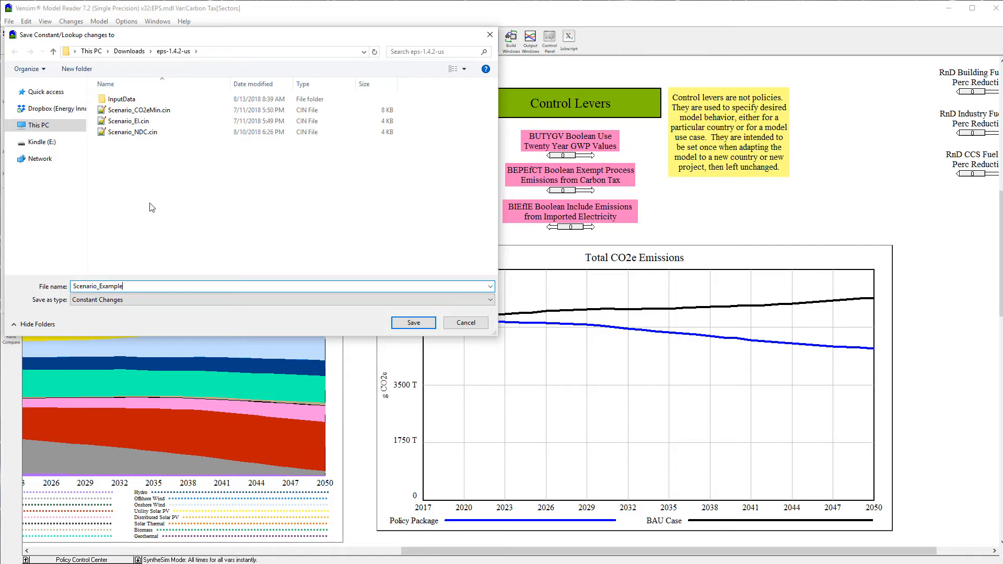
click(409, 325)
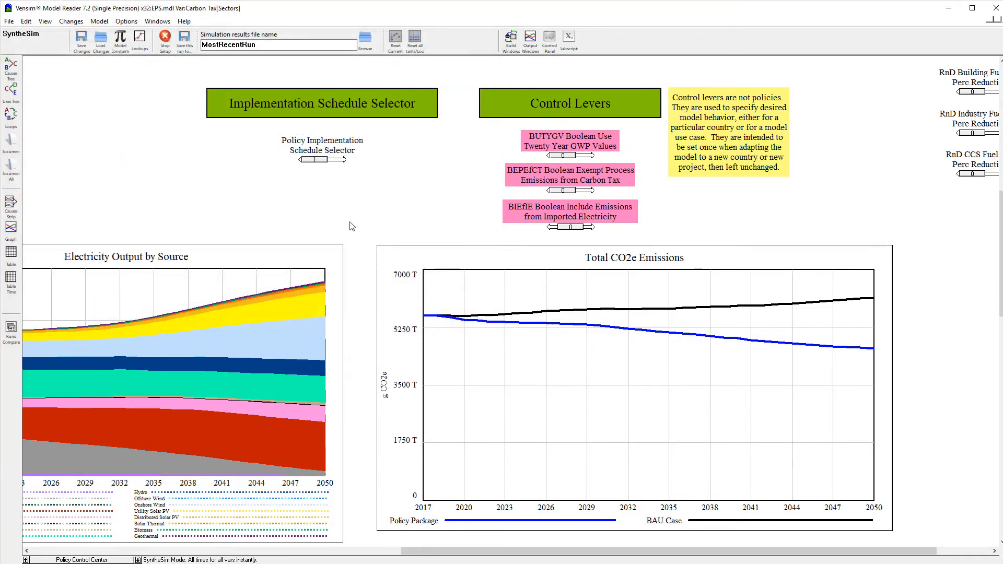
Switch to the eps-1.4.2-us folder, examine the contents of Scenario_Example.cin in Notepad++ and close the file.
click(949, 9)
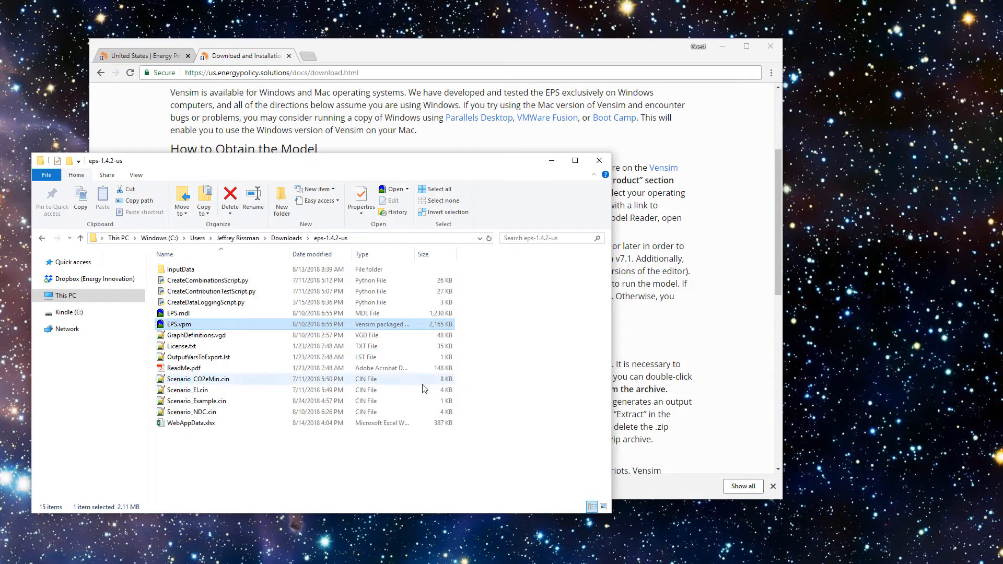
click(262, 401)
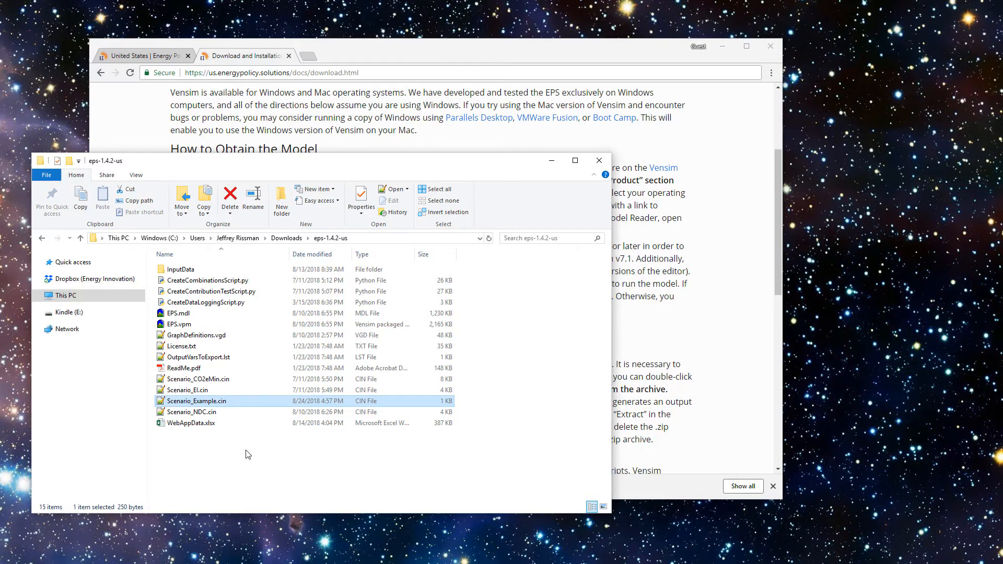
double_click(231, 400)
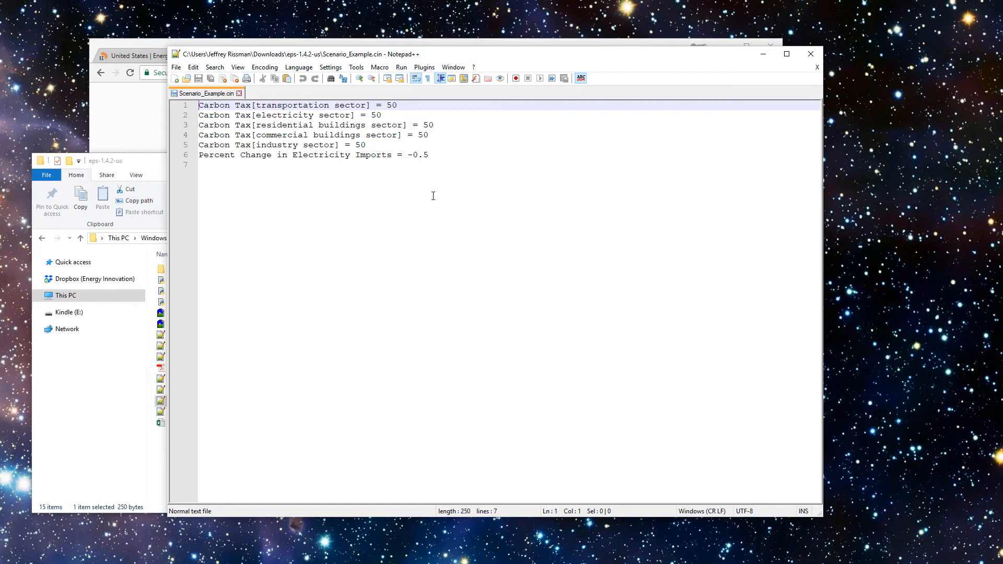
click(810, 53)
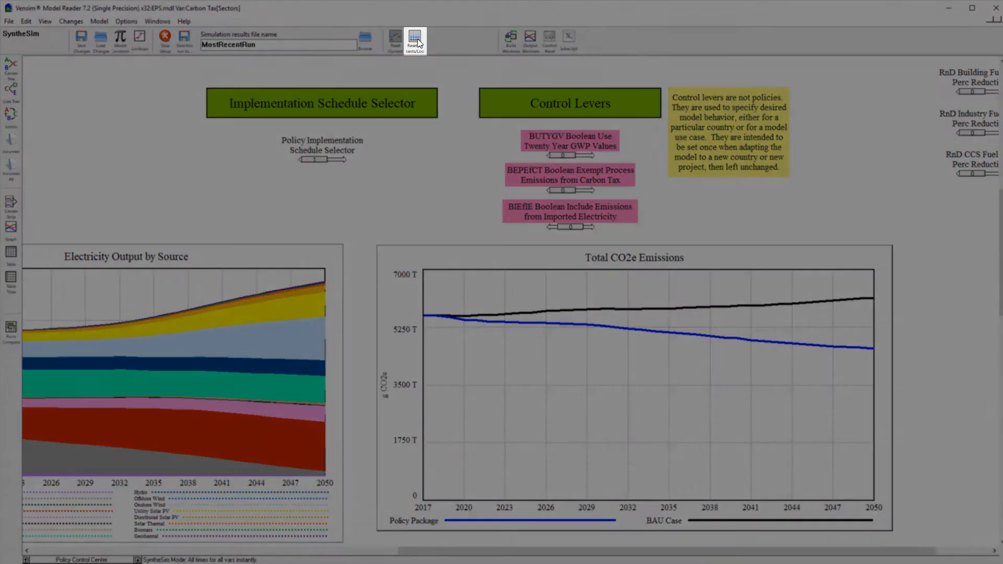
Reset all constants to their defaults and load the Scenario_EI.cin policy scenario, agreeing to reset onscreen changes.
click(417, 39)
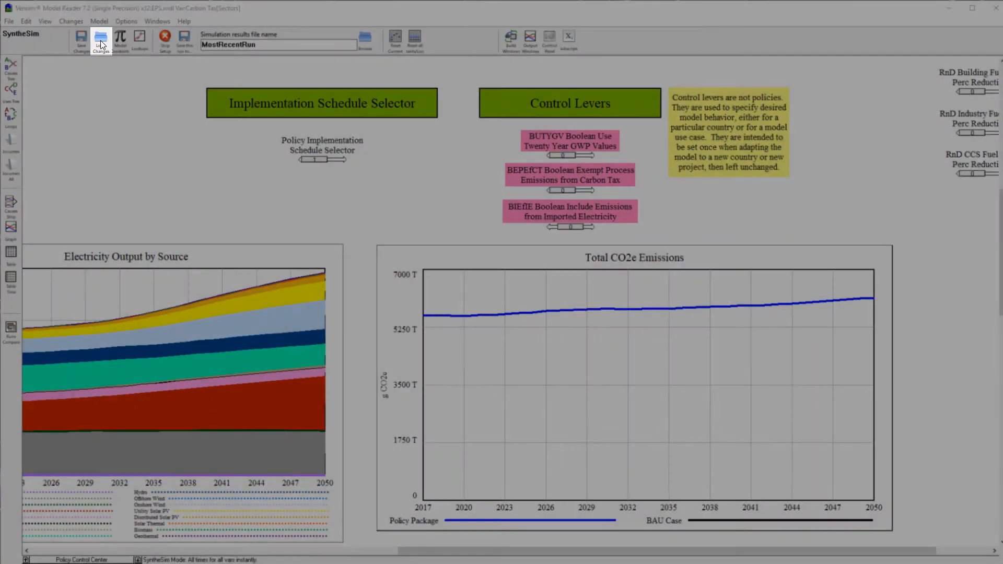
click(100, 40)
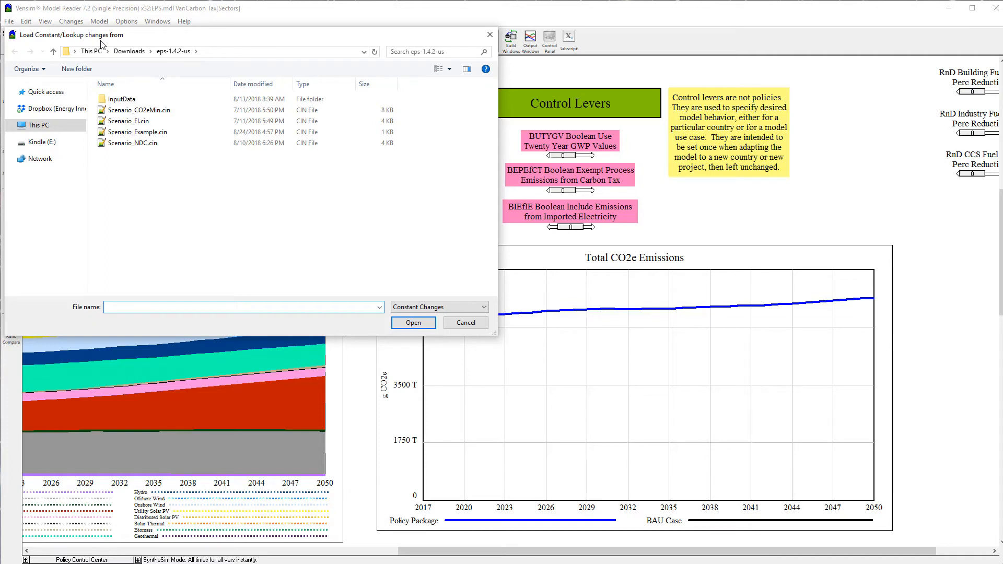
click(144, 122)
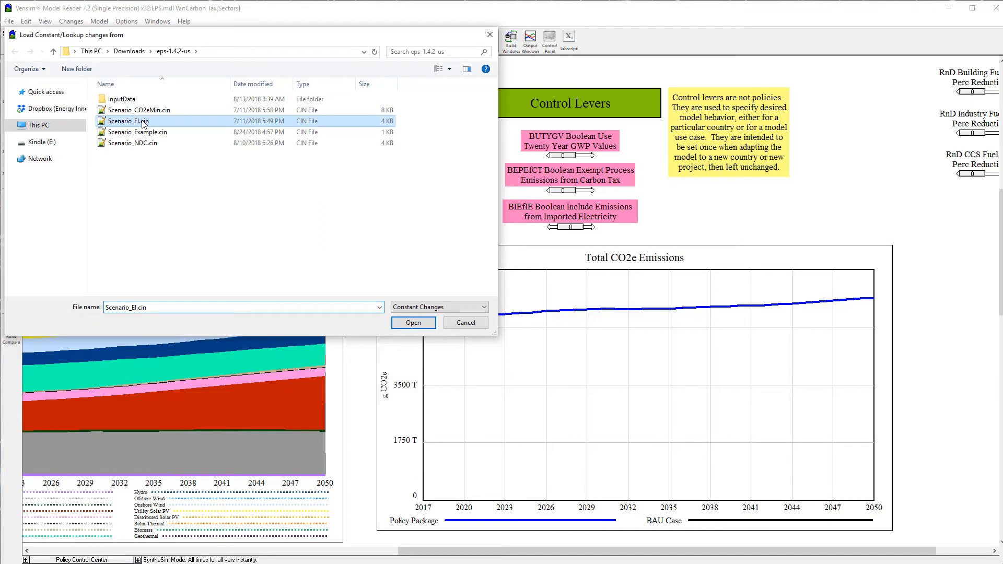
click(400, 323)
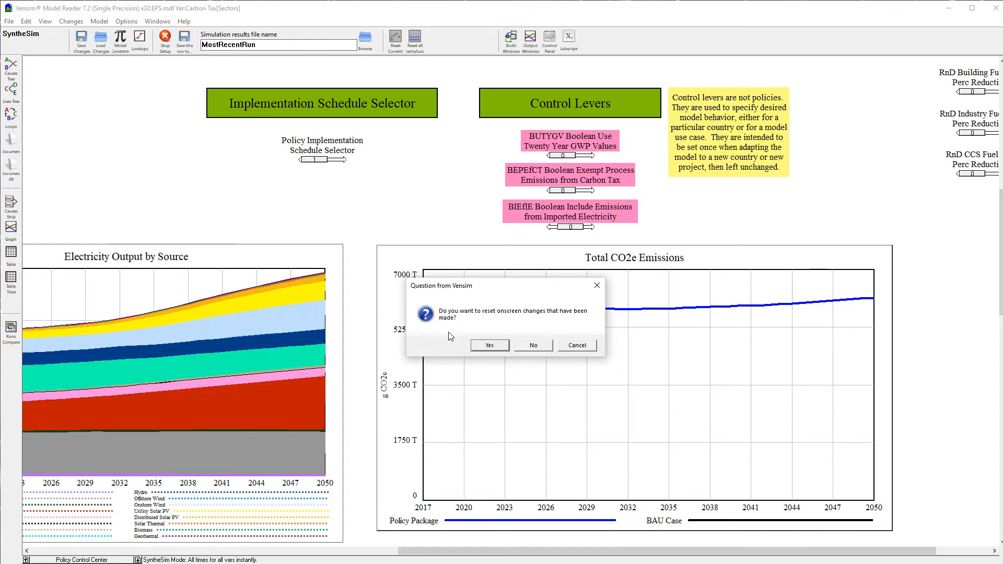
click(480, 346)
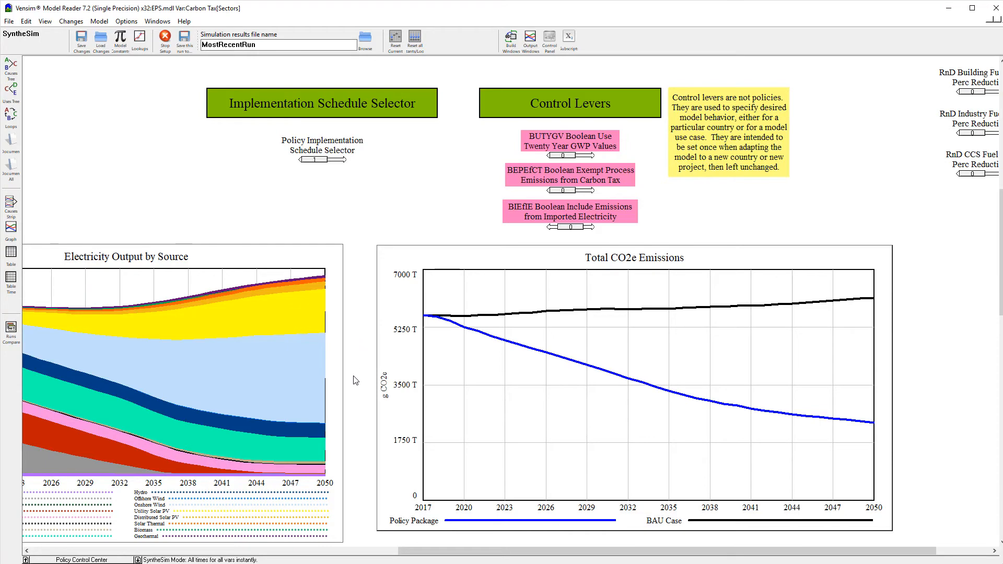
Examine the Policy Control Center output graphs for electricity, emissions, cash flow, lives saved and climate benefits.
scroll(358, 376, down, 1)
scroll(361, 380, down, 3)
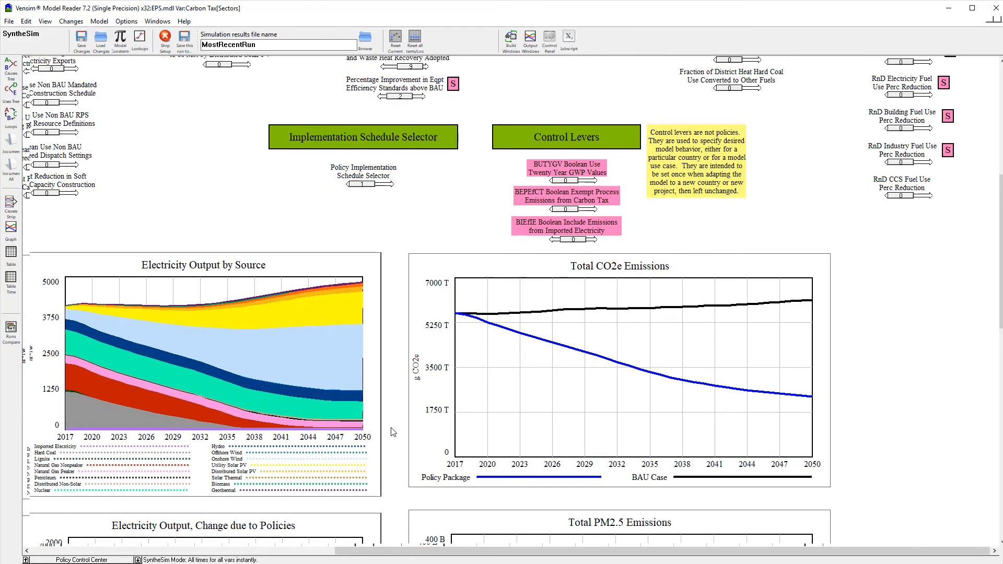
drag(457, 385, 545, 271)
drag(548, 464, 573, 253)
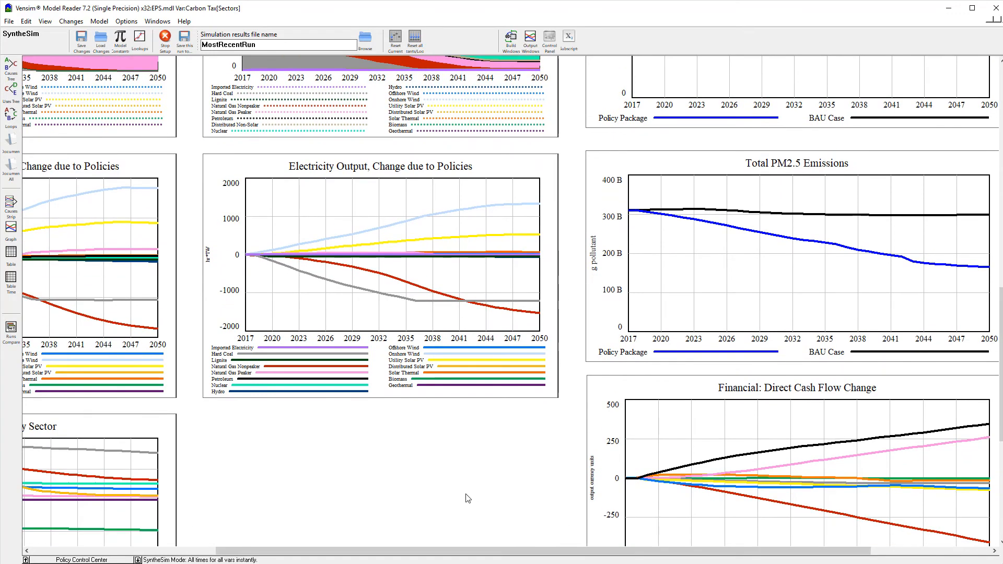
drag(480, 486, 409, 188)
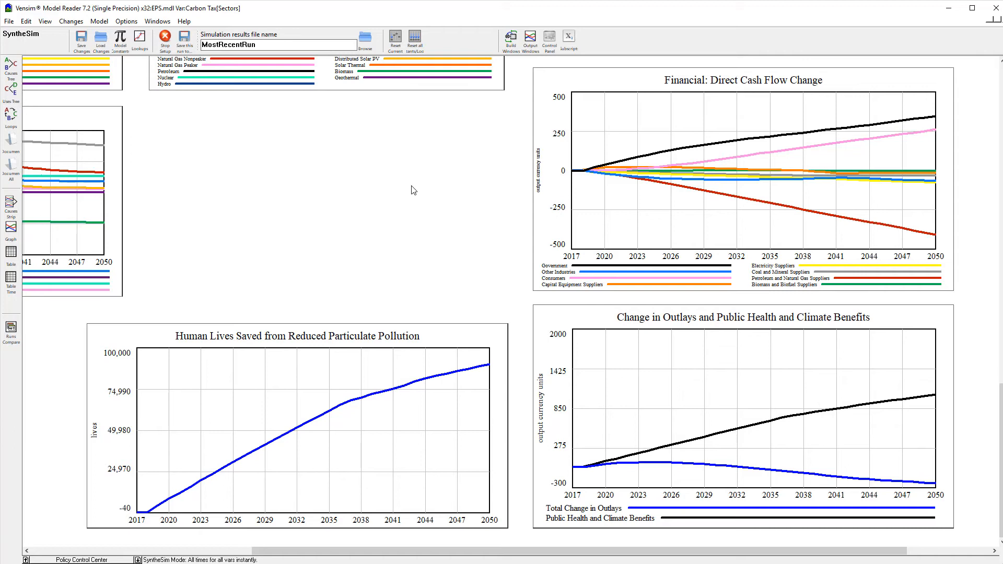
Display the results table for Transportation Sector Pollutant Emissions from the Transportation - Main view and close it.
click(119, 560)
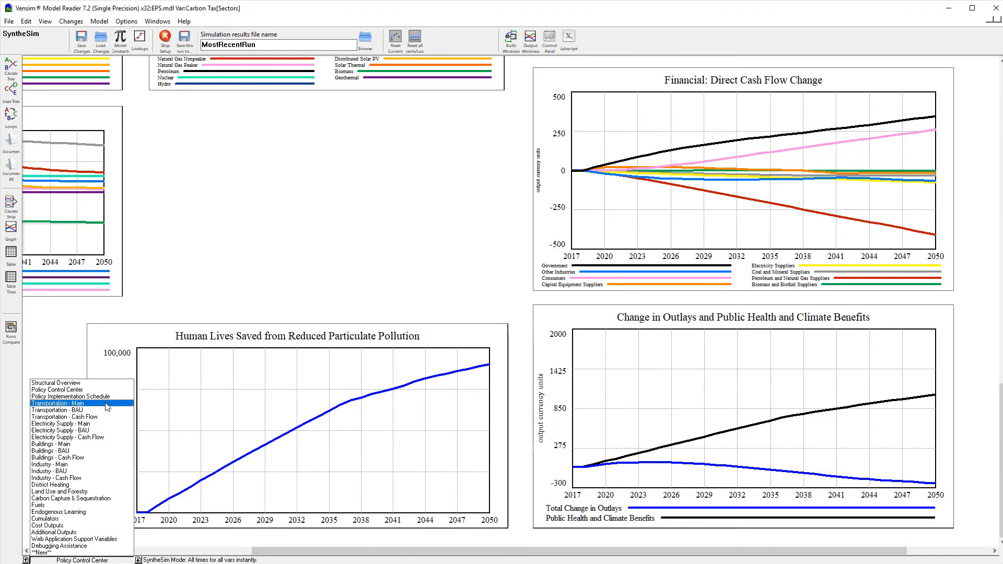
click(107, 404)
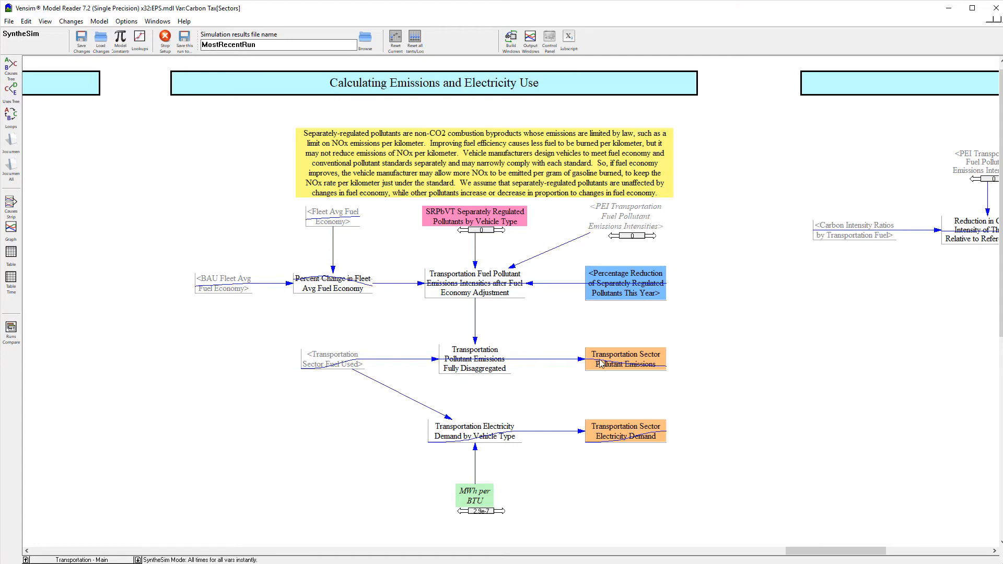
click(621, 366)
click(17, 259)
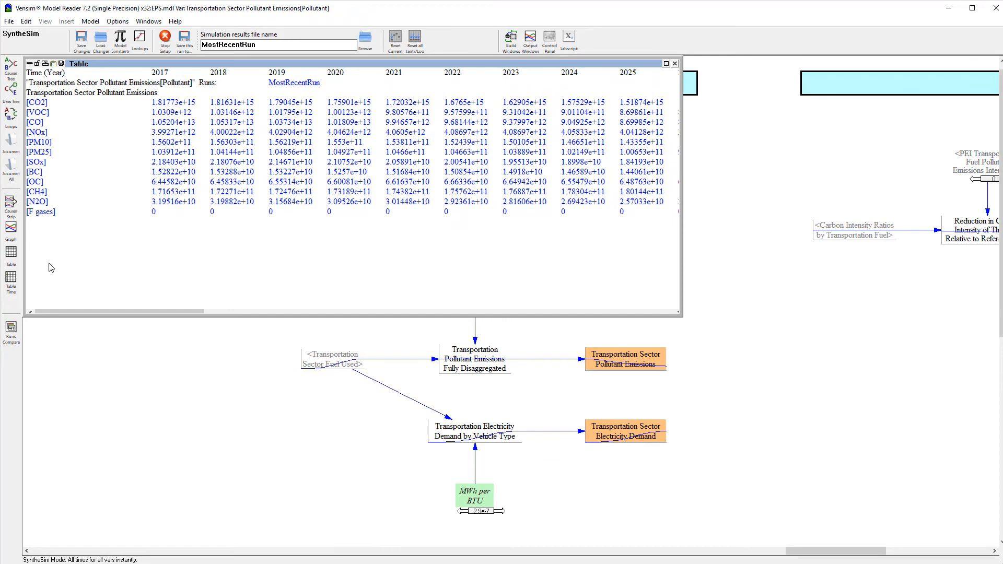
click(674, 63)
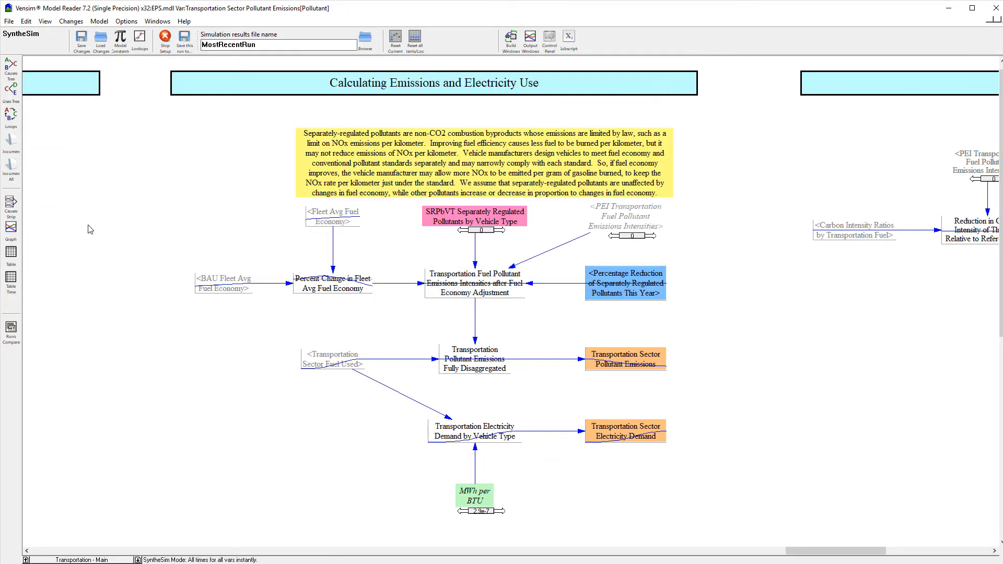
Display the graph of Transportation Sector Pollutant Emissions, enlarge it for reading and close it.
click(11, 230)
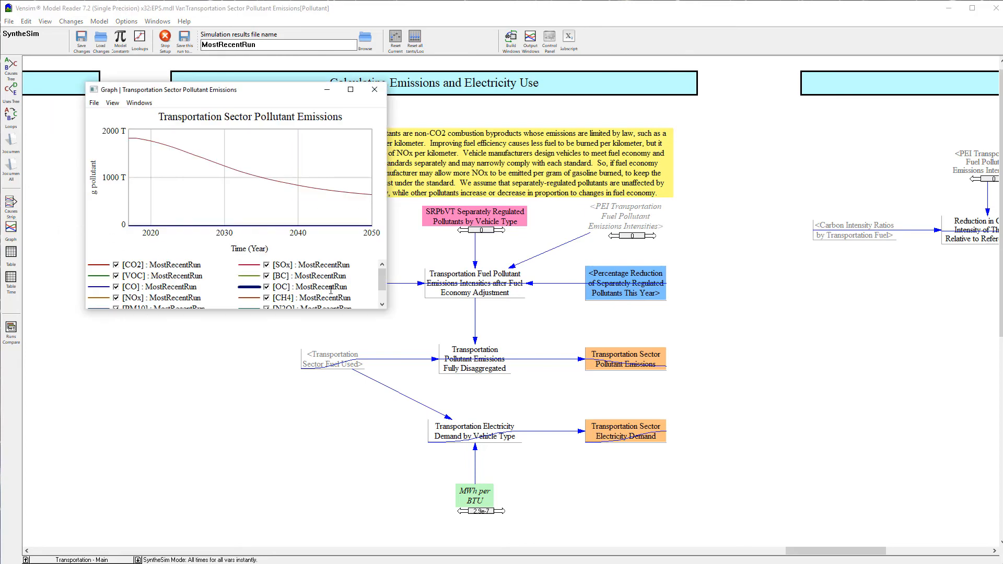
drag(383, 311, 739, 525)
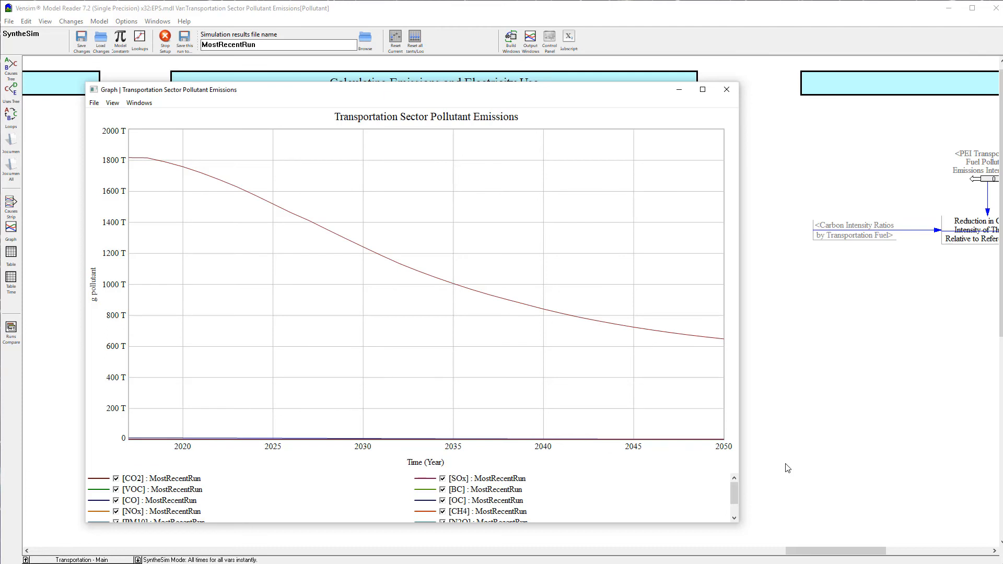
click(726, 90)
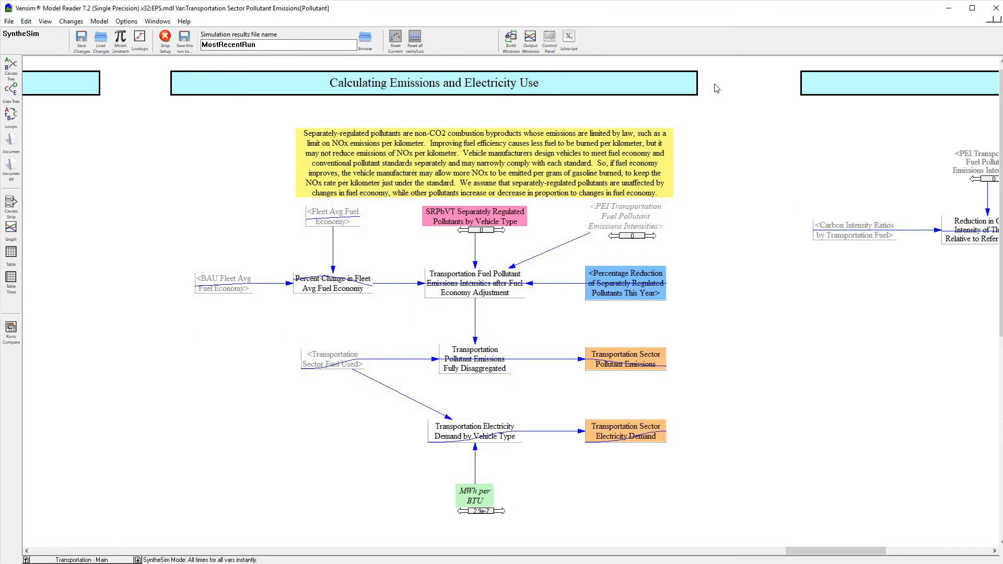
Enlarge the Subscript Control, exclude CO2 from the Pollutant subscript, and display an enlarged graph of Transportation Sector Pollutant Emissions.
click(568, 39)
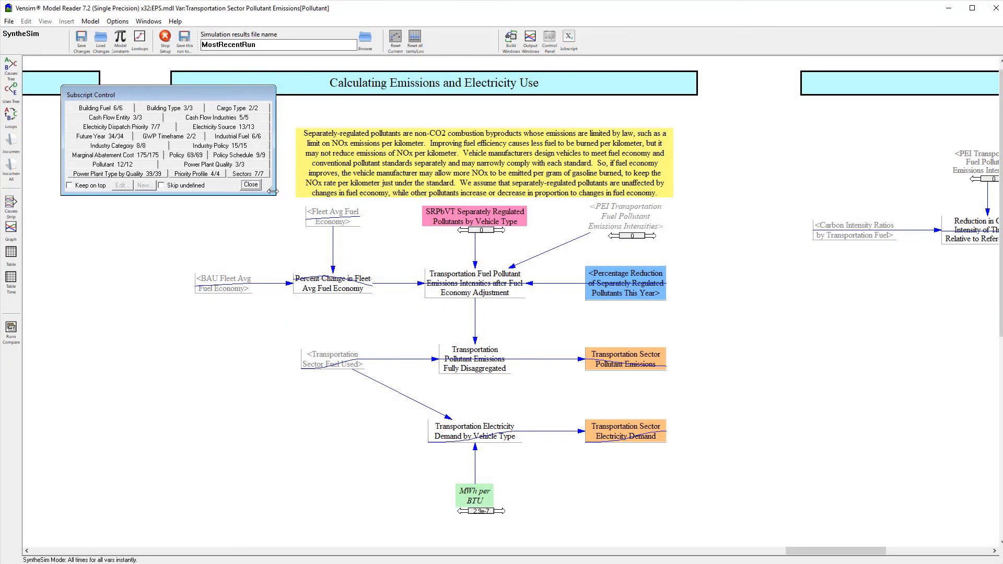
drag(270, 191, 691, 409)
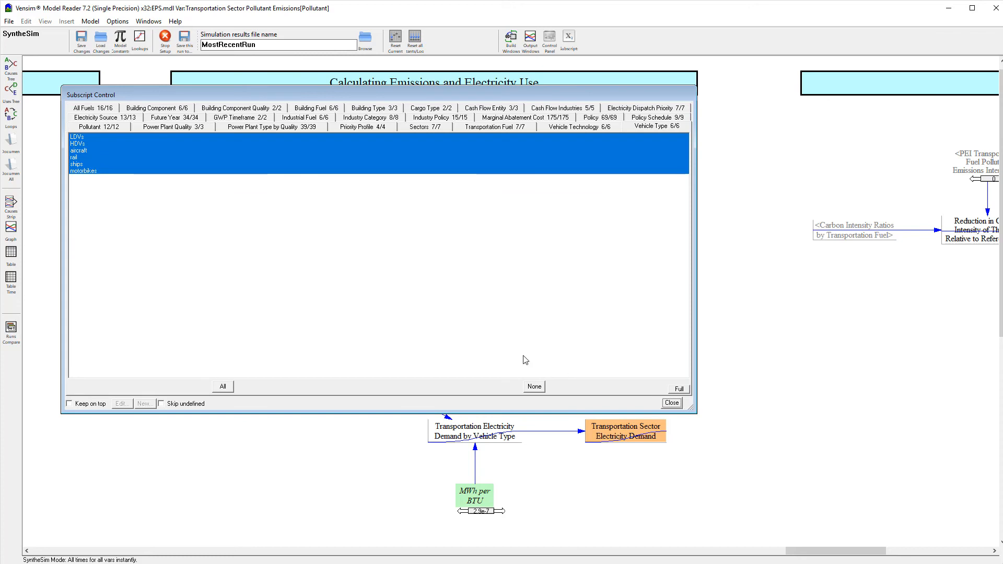
click(100, 128)
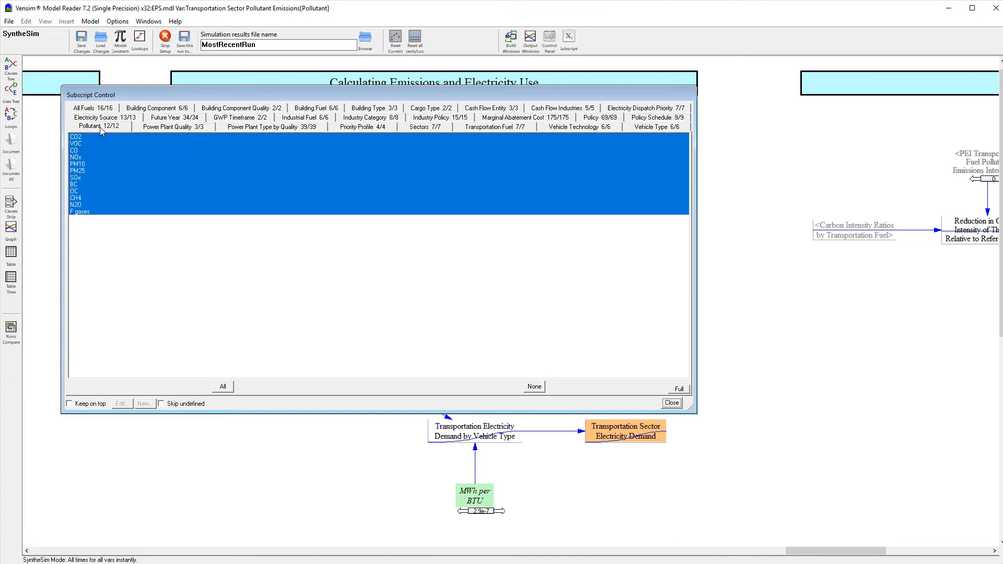
click(96, 136)
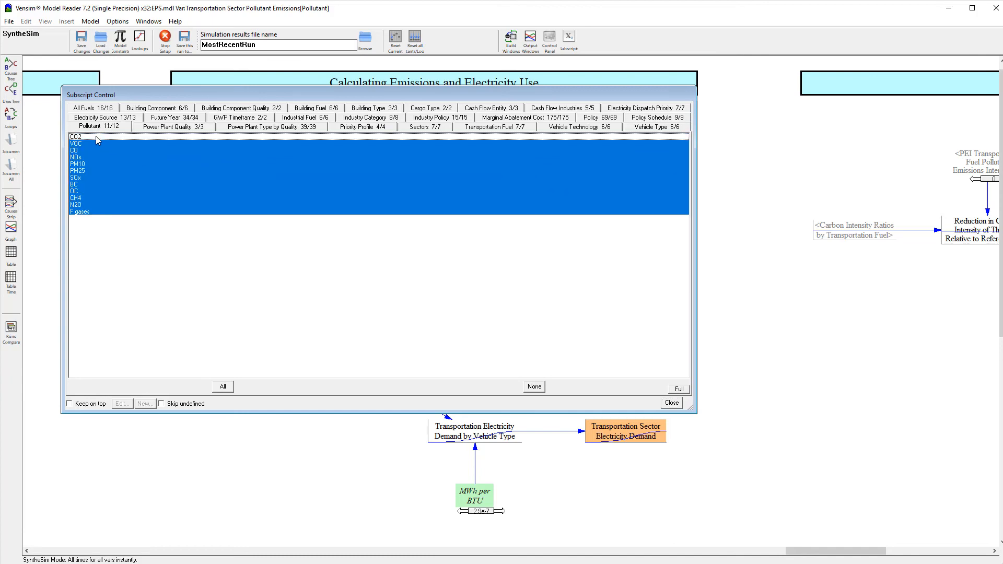
click(53, 291)
click(11, 228)
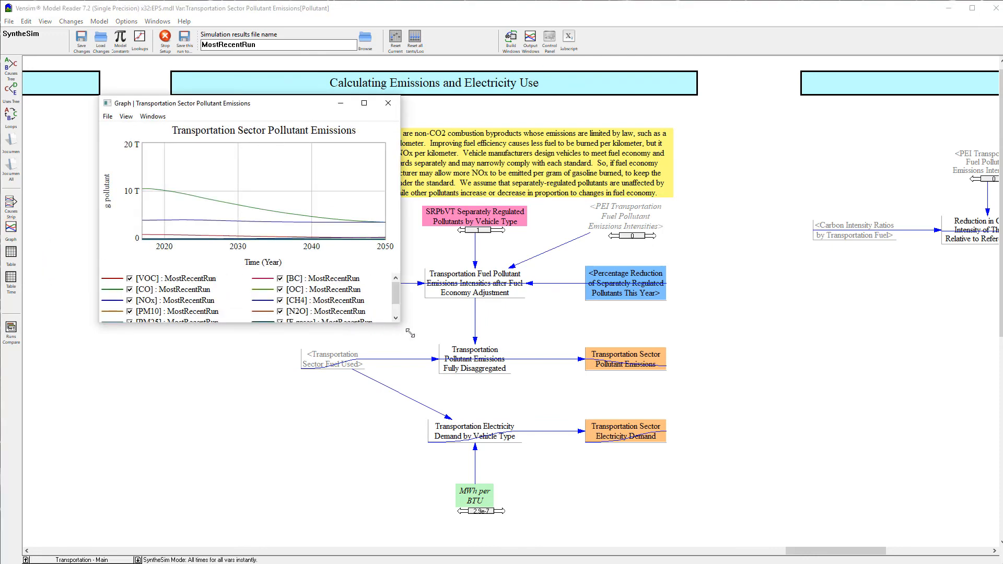
drag(410, 333, 774, 534)
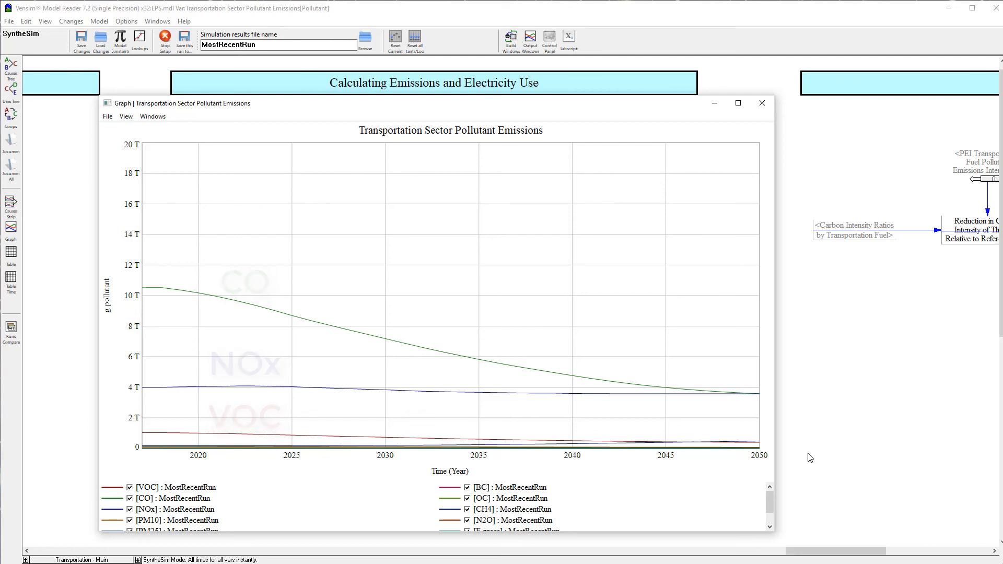
Also exclude VOC, CO and NOx from the Pollutant subscript and display a new enlarged graph of Transportation Sector Pollutant Emissions.
click(570, 39)
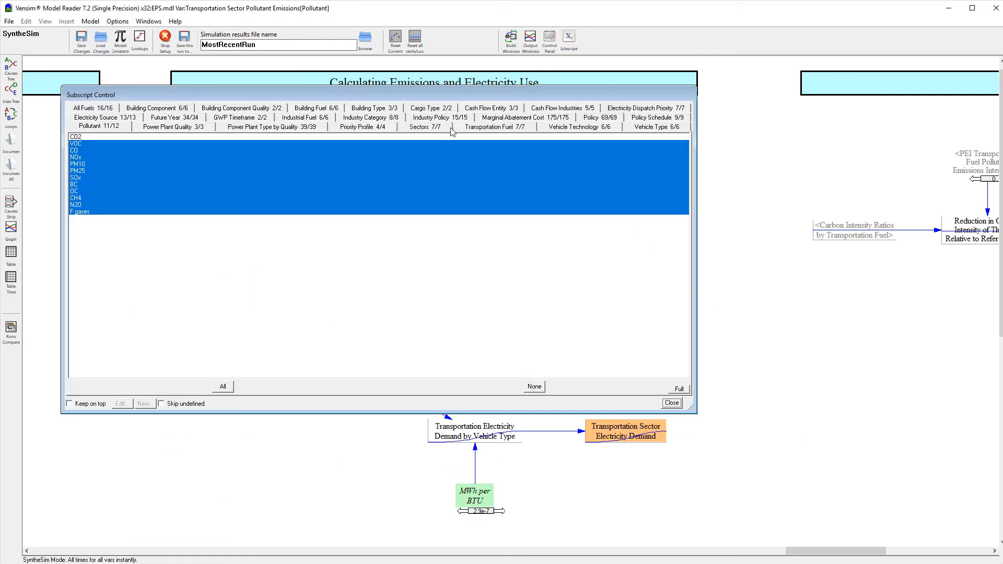
click(79, 144)
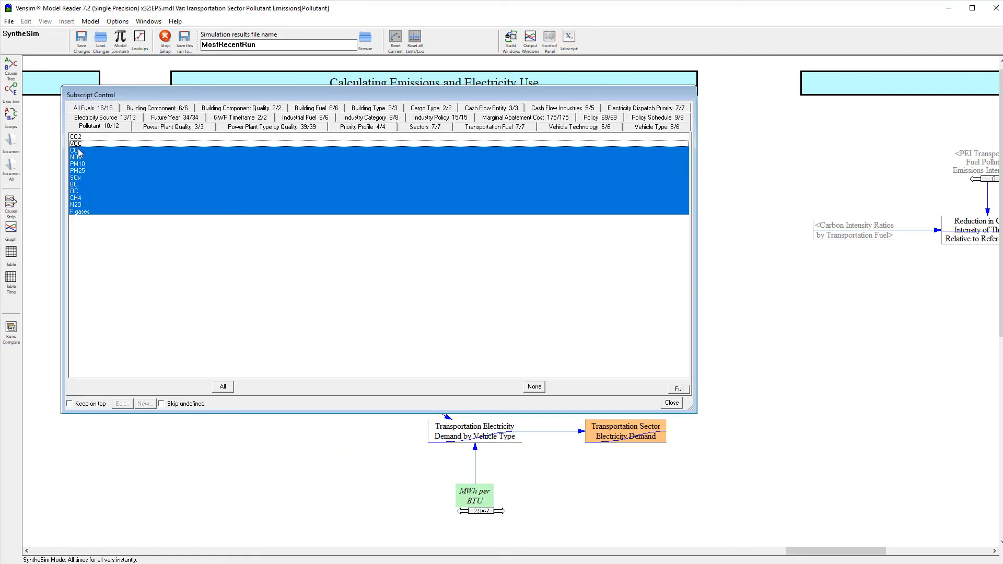
click(78, 150)
click(78, 158)
click(46, 207)
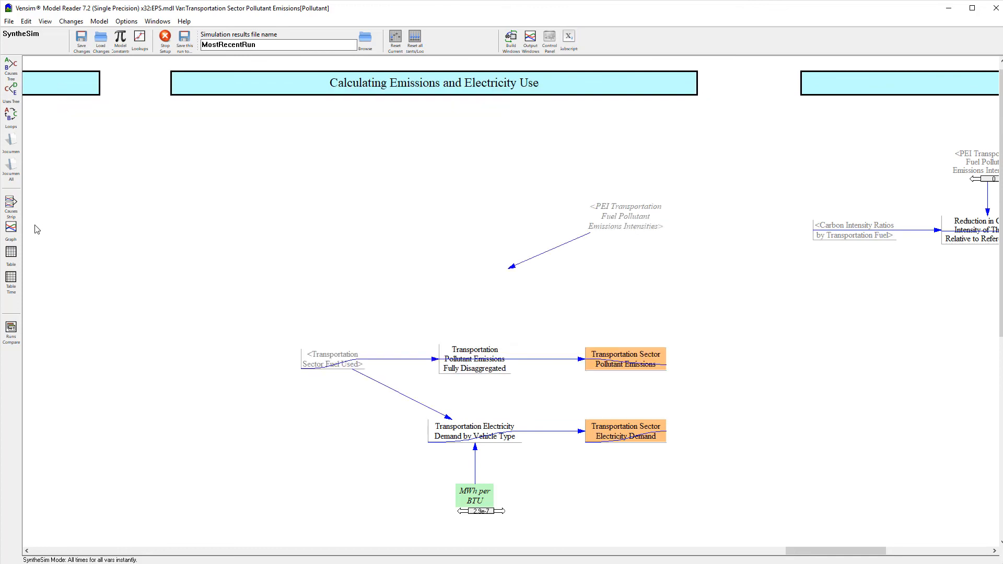
click(12, 228)
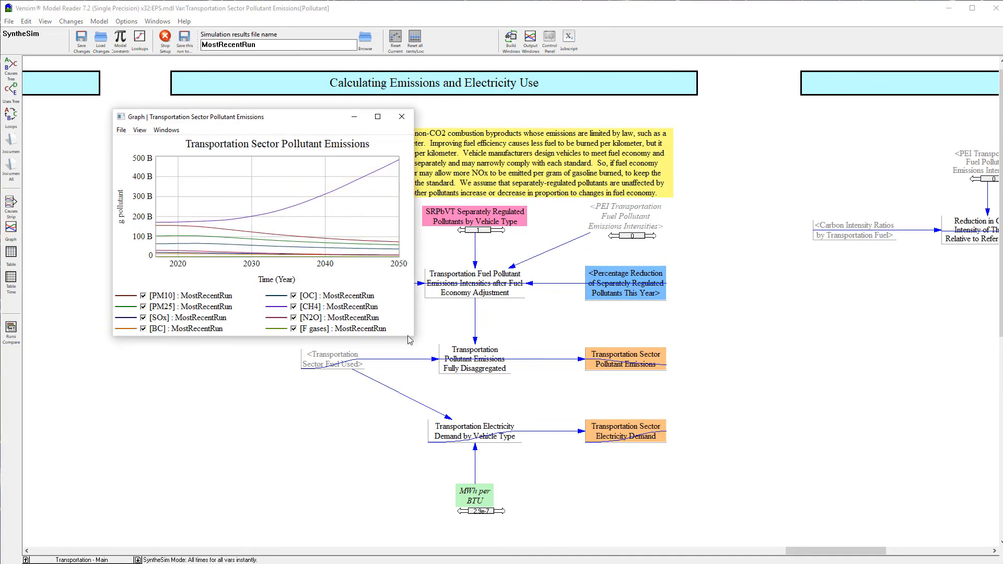
drag(413, 336, 763, 538)
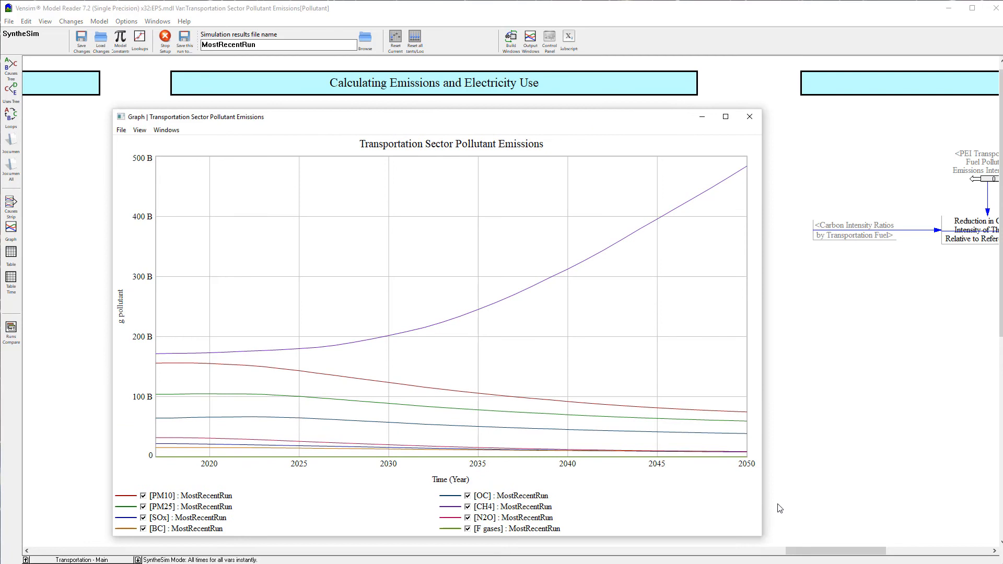